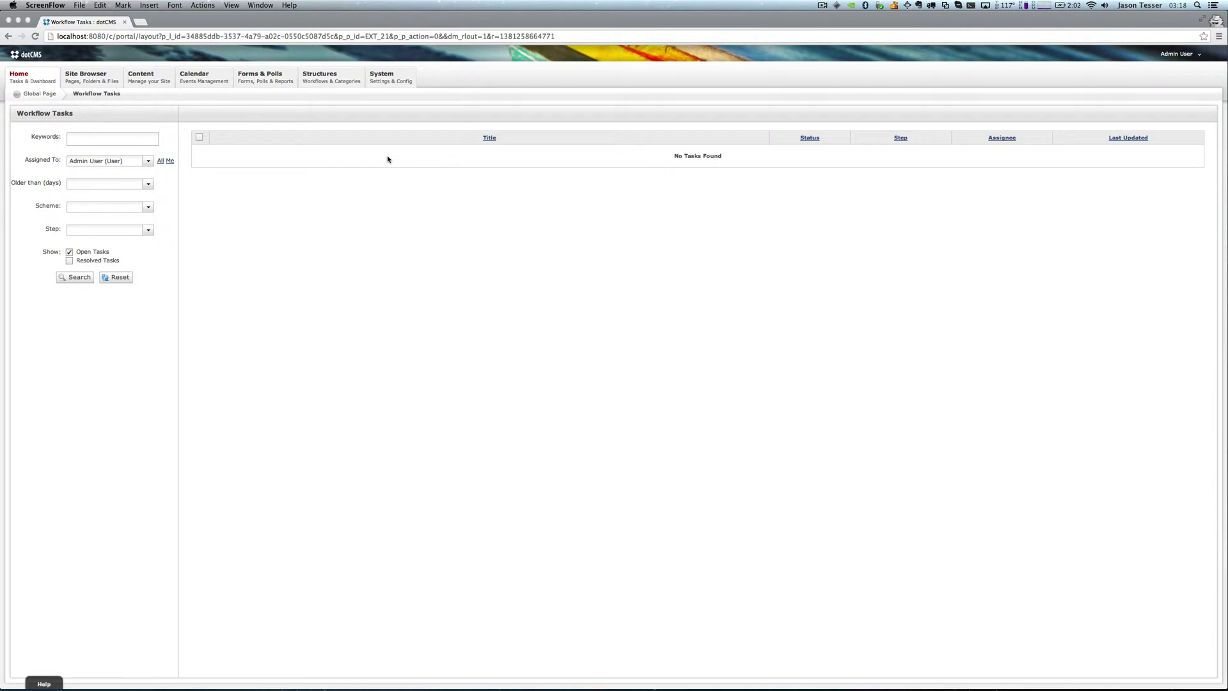
Switch between the Chrome and Internet Explorer views of the dotCMS page.
{"action": "left_click", "coordinate": [388, 110]}
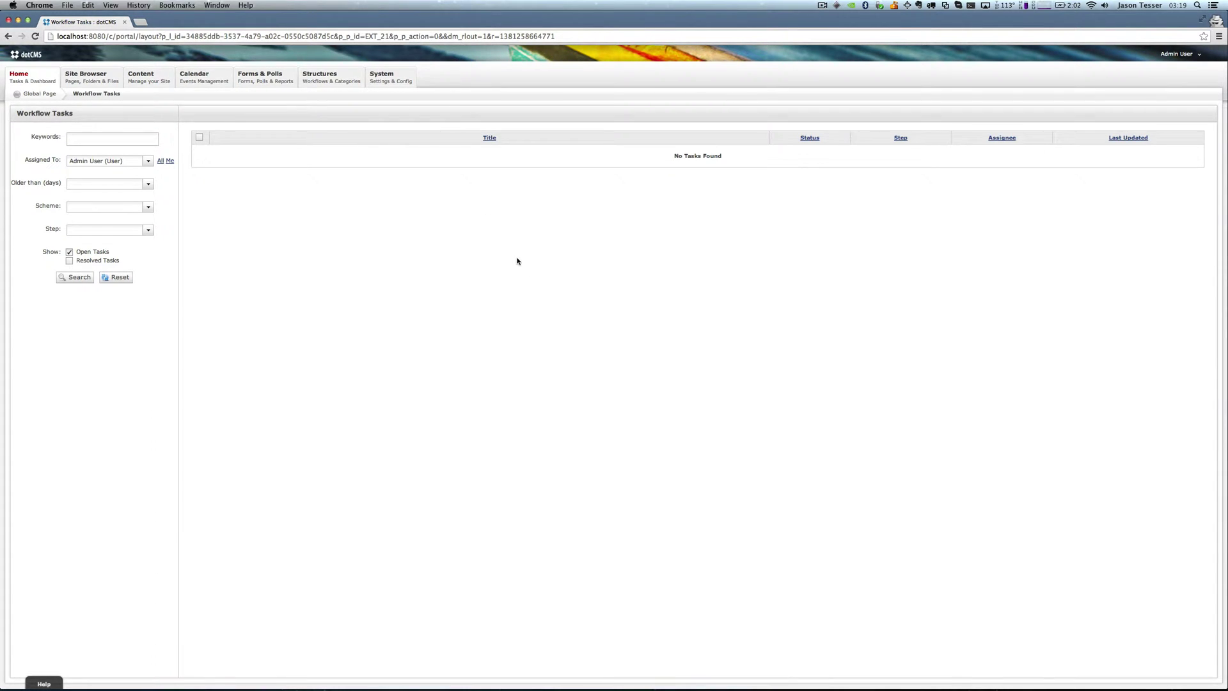
{"action": "key", "text": "super+Tab"}
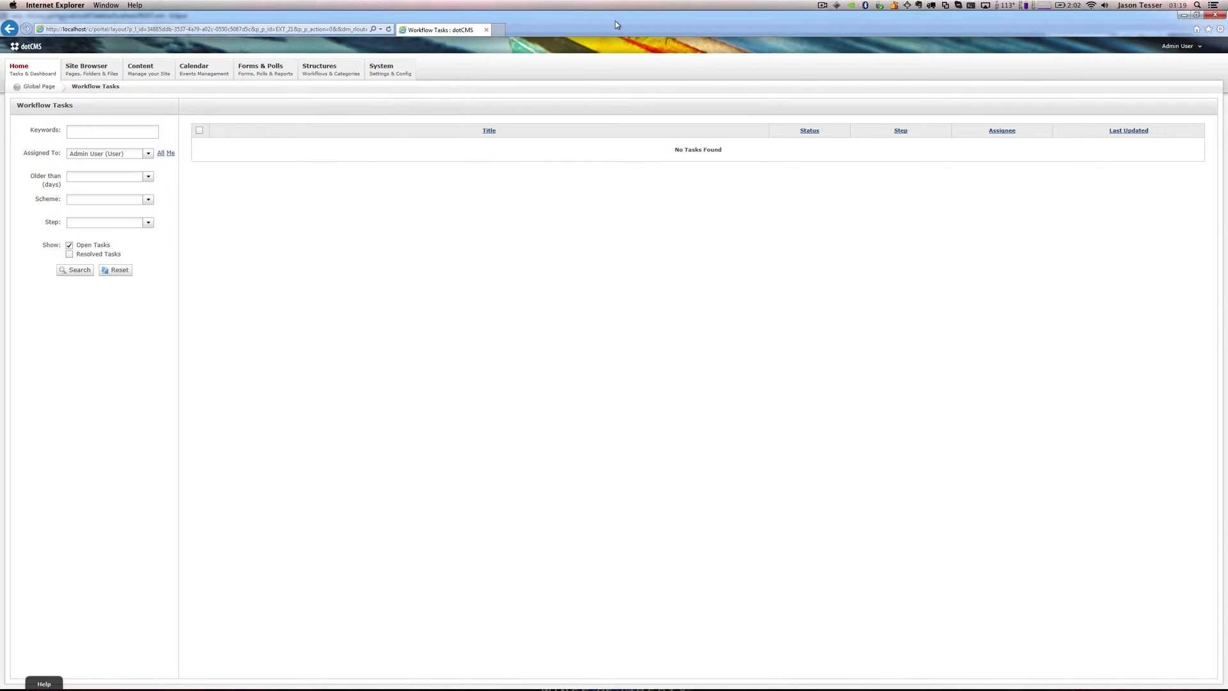
{"action": "key", "text": "super+Tab"}
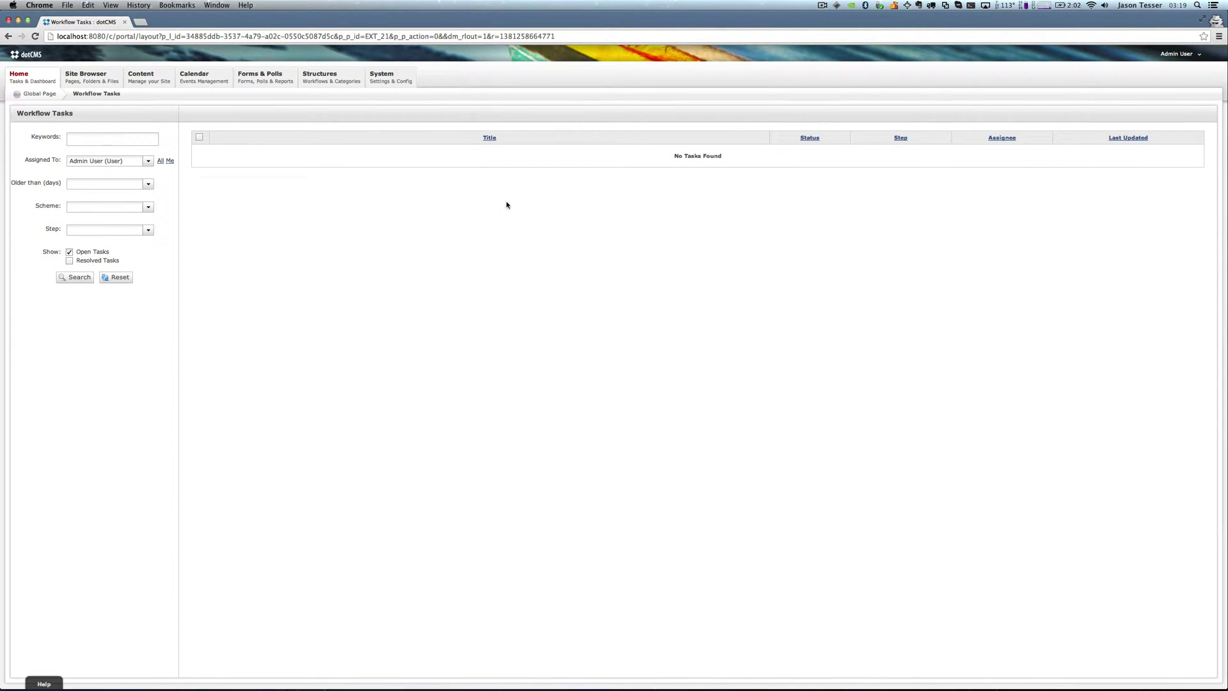
{"action": "key", "text": "super+Tab"}
Go to System > Configuration > Publishing Environments and begin adding a new environment.
{"action": "mouse_move", "coordinate": [397, 85]}
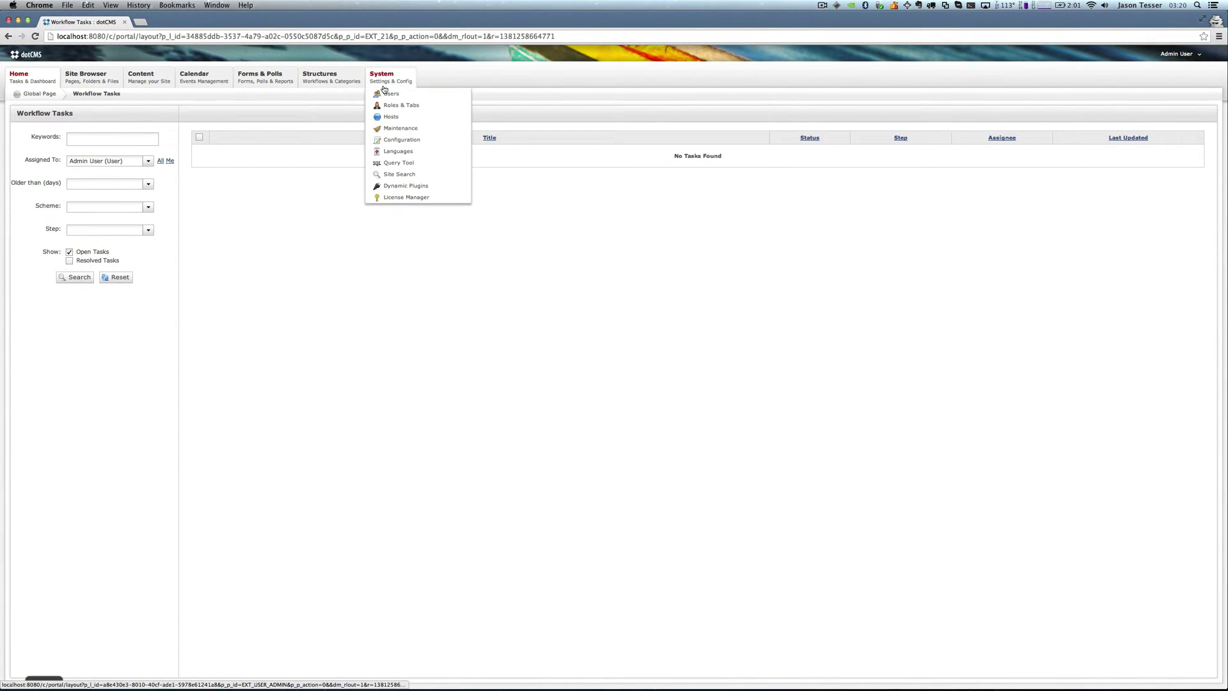
{"action": "left_click", "coordinate": [402, 139]}
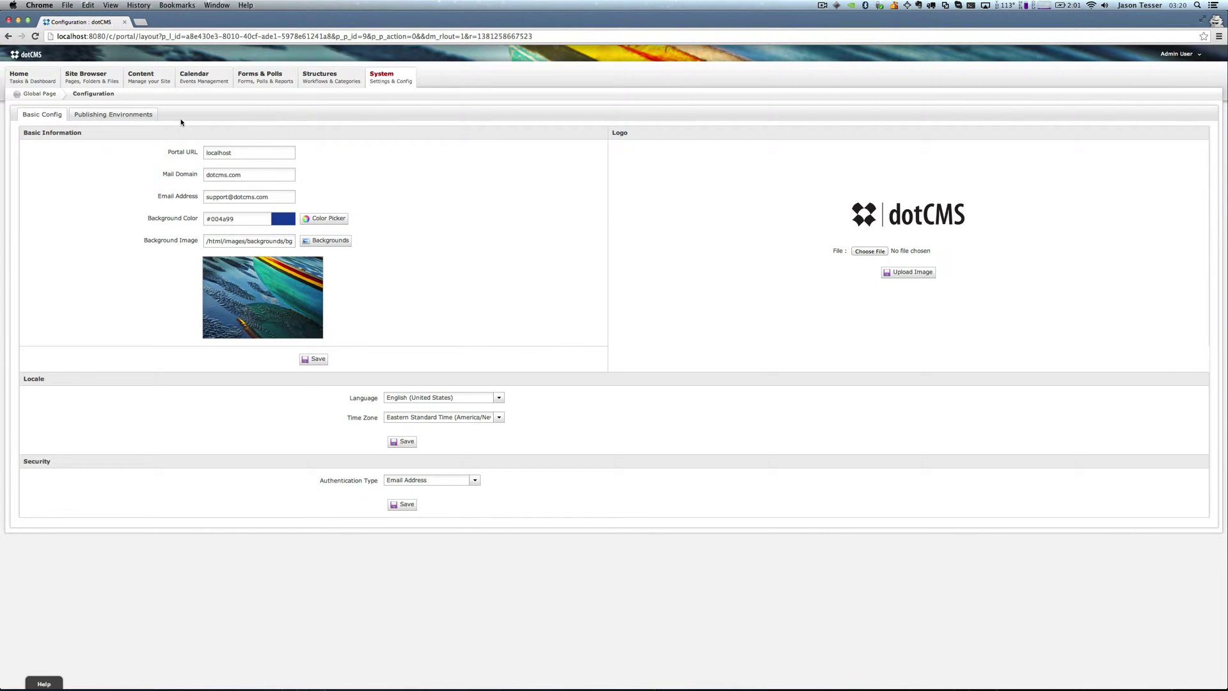
{"action": "left_click", "coordinate": [135, 116]}
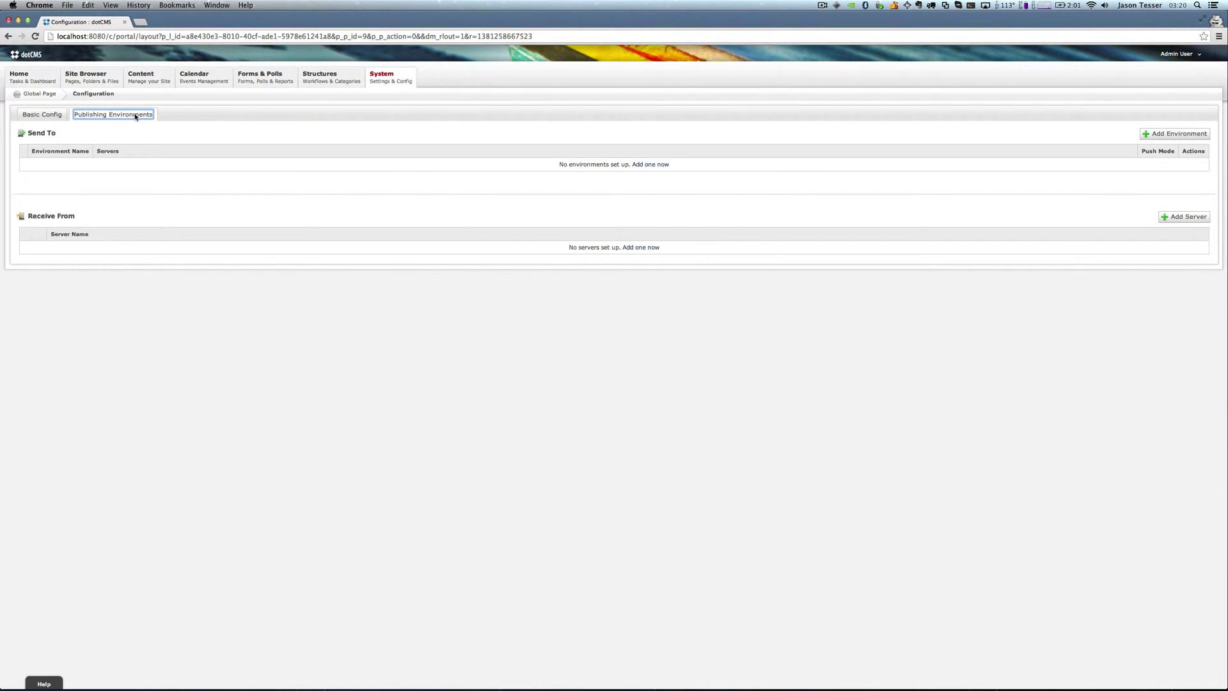
{"action": "triple_click", "coordinate": [59, 134]}
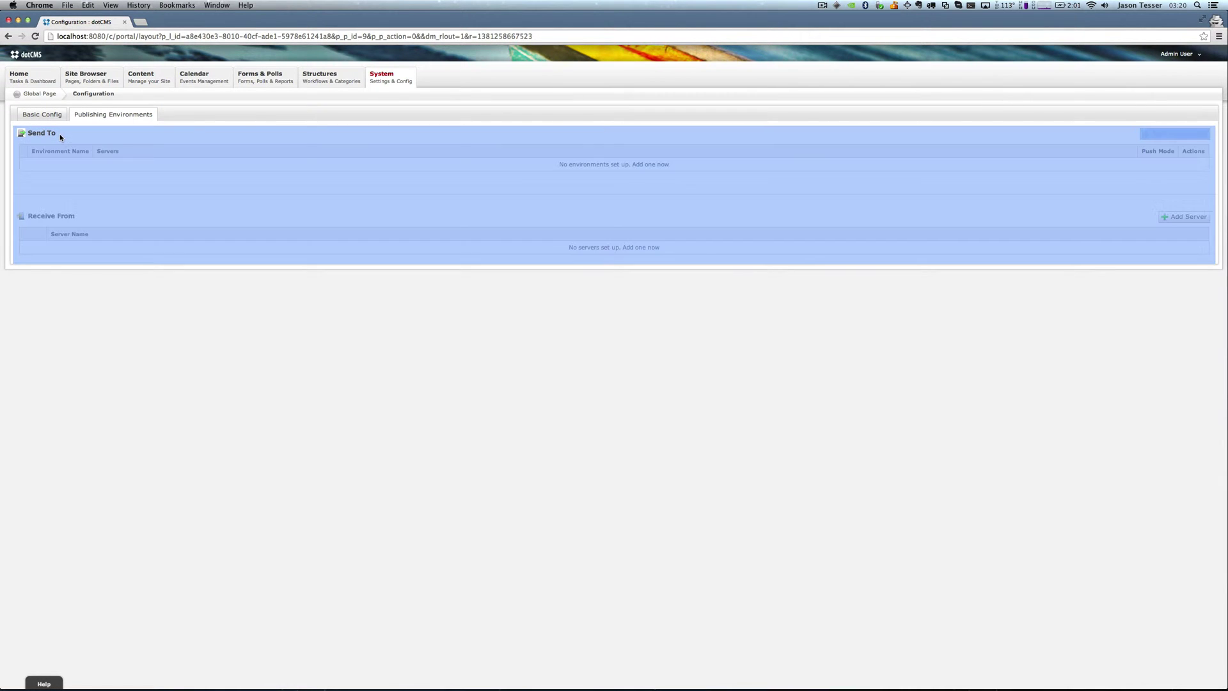
{"action": "left_click", "coordinate": [144, 277]}
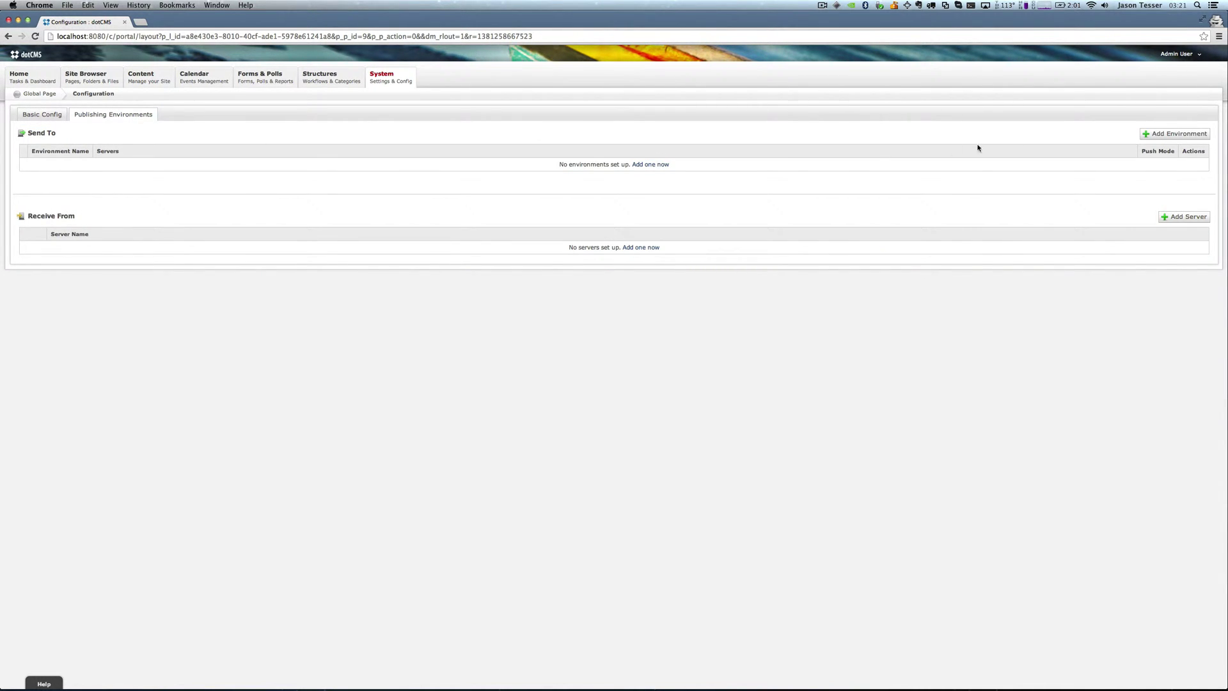
{"action": "left_click", "coordinate": [1158, 138]}
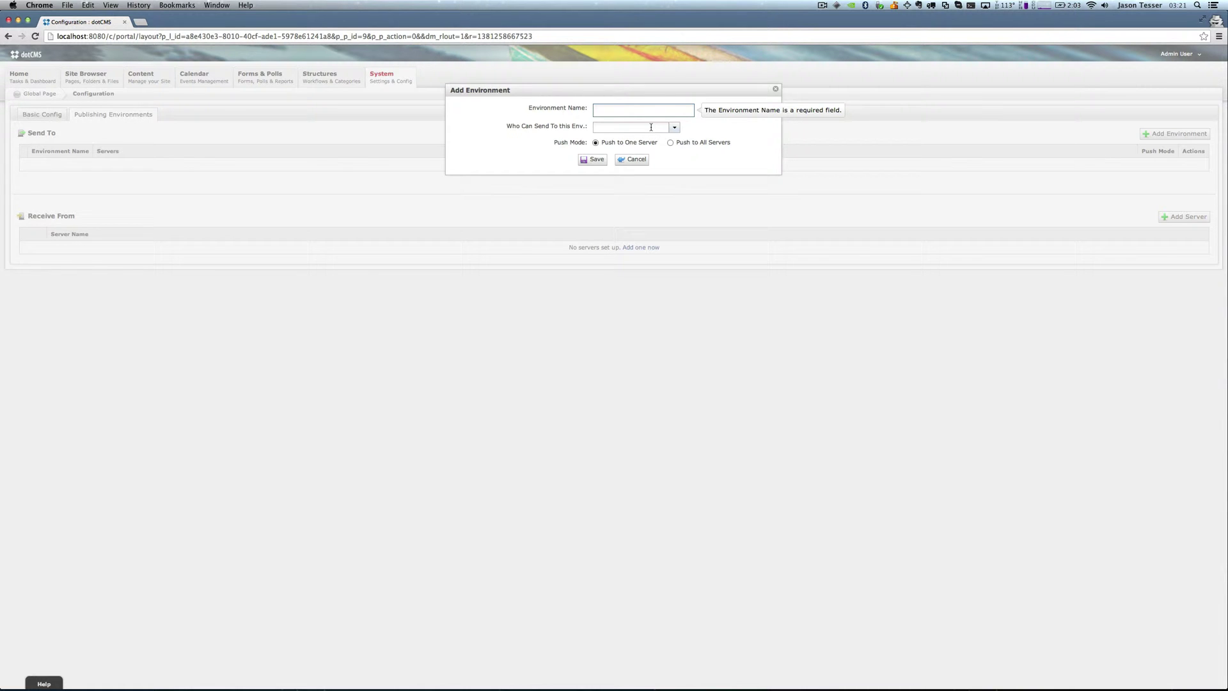
Enter 'Live Windows Server' as the environment name.
{"action": "type", "text": "Window"}
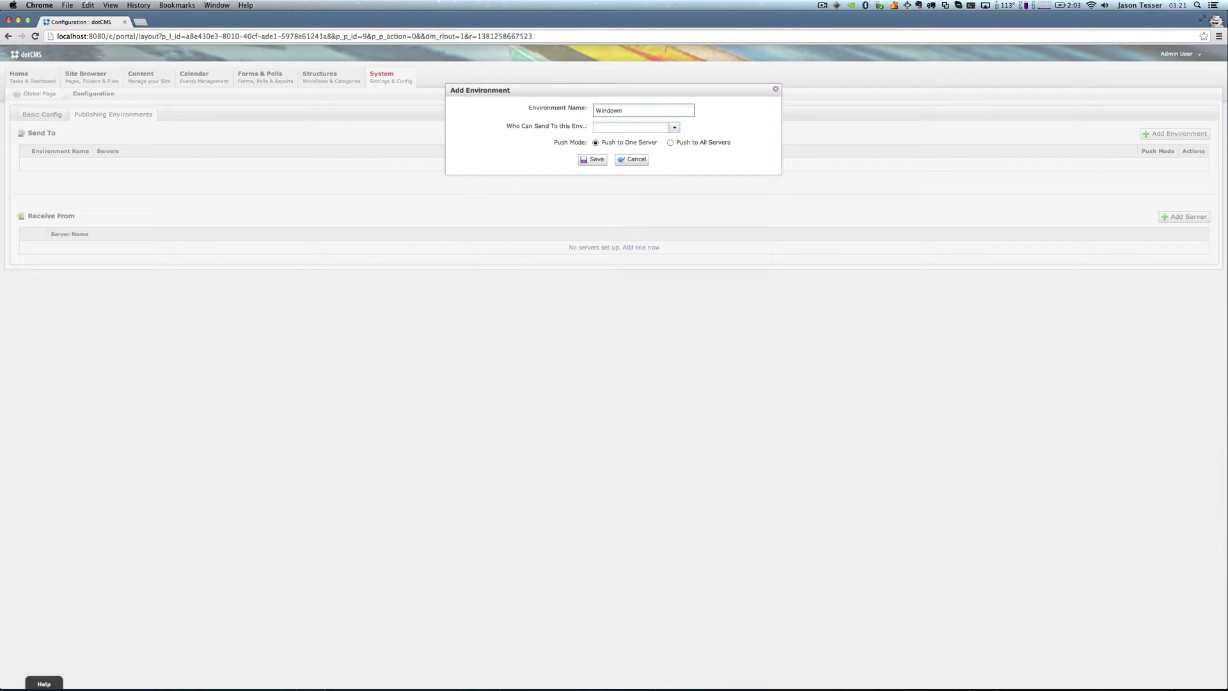
{"action": "type", "text": "s Server"}
{"action": "type", "text": "LIve"}
{"action": "key", "text": "BackSpace"}
{"action": "type", "text": "i"}
Add two users under Who Can Send To this Env., then remove both.
{"action": "left_click", "coordinate": [675, 128]}
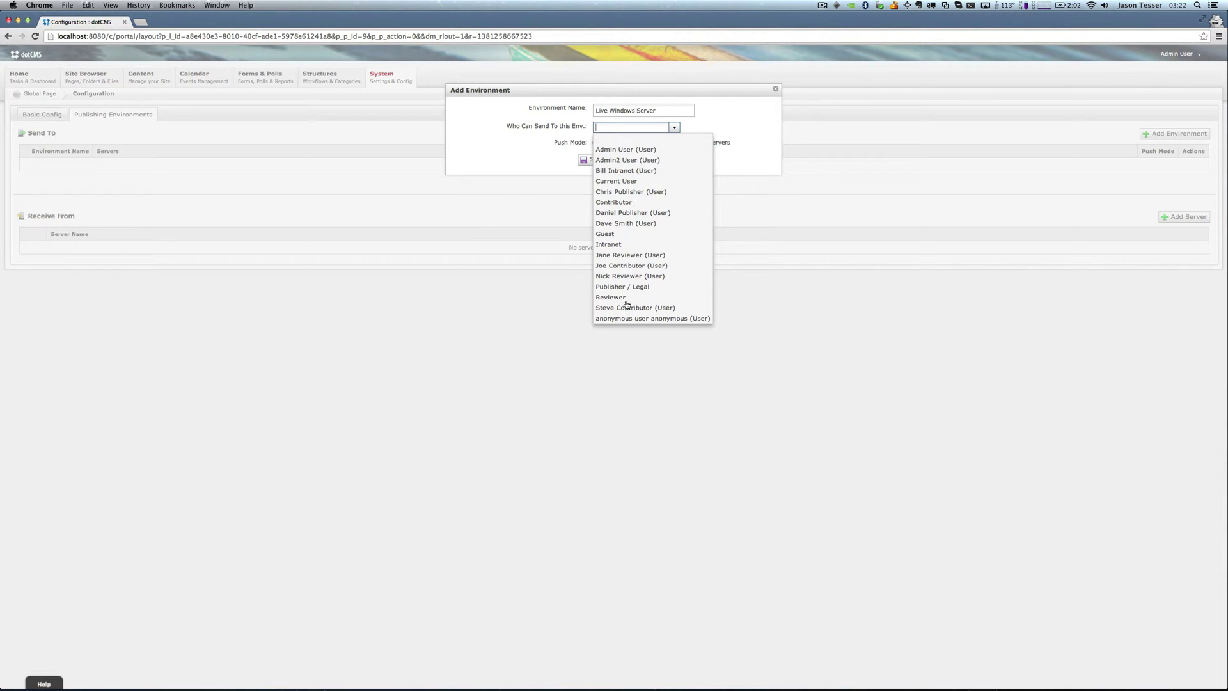
{"action": "left_click", "coordinate": [617, 192]}
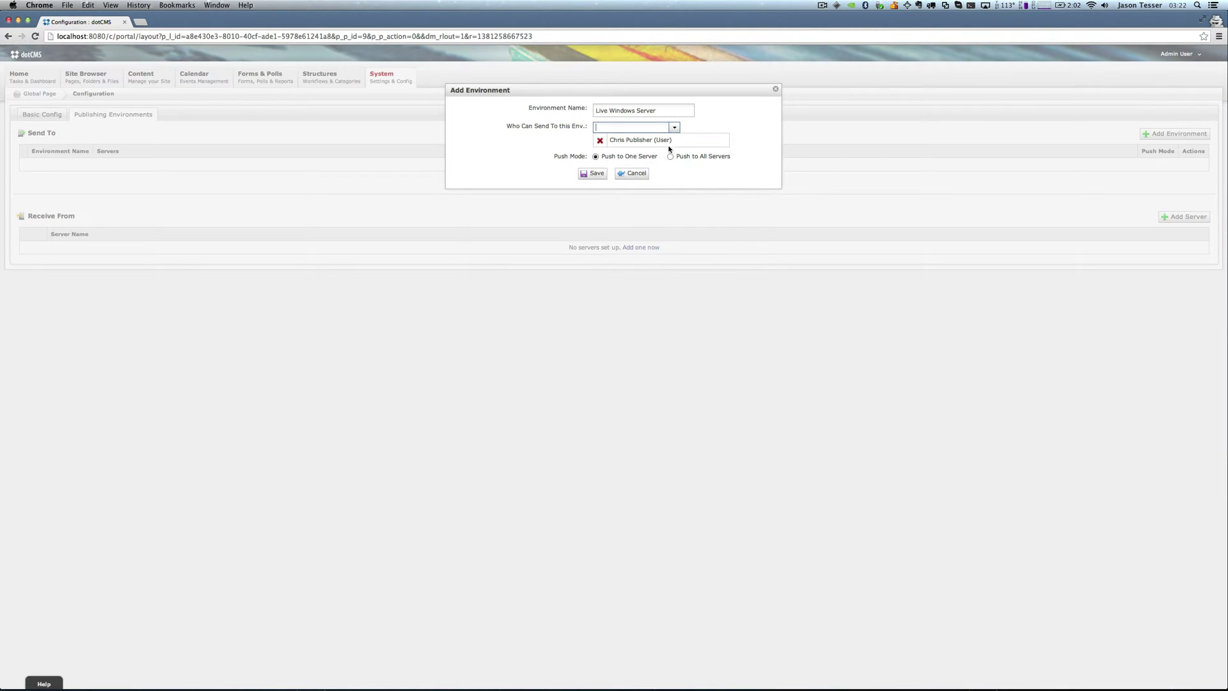
{"action": "left_click", "coordinate": [674, 128]}
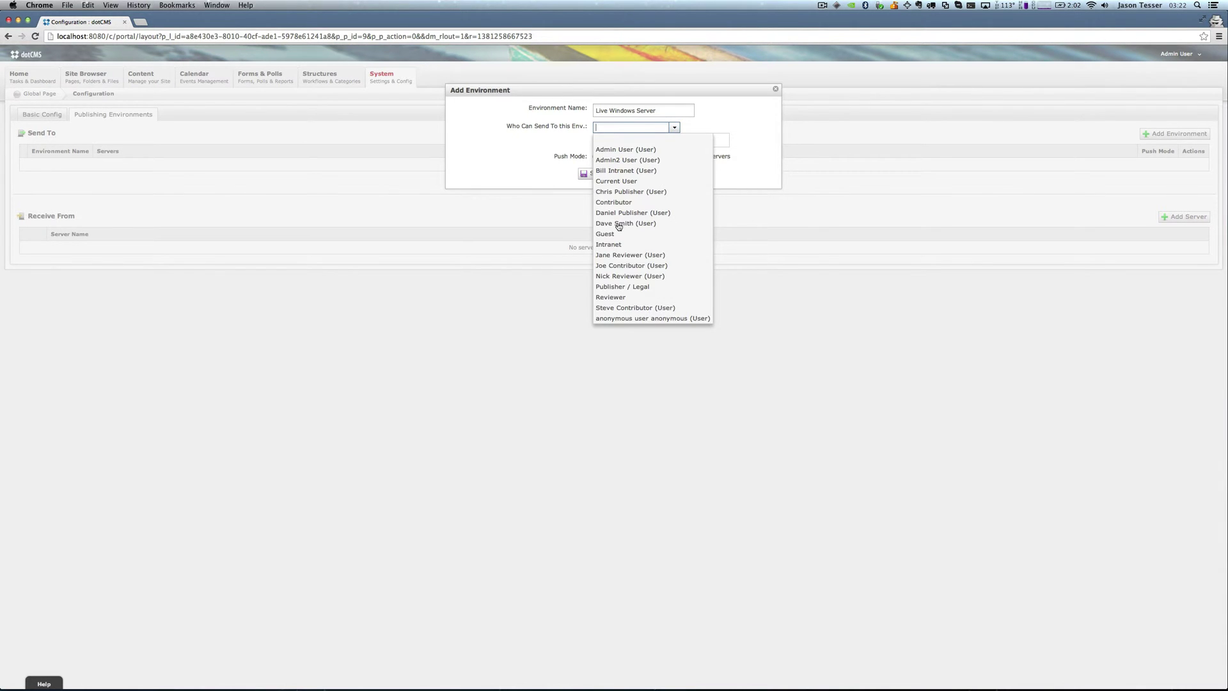
{"action": "left_click", "coordinate": [616, 258]}
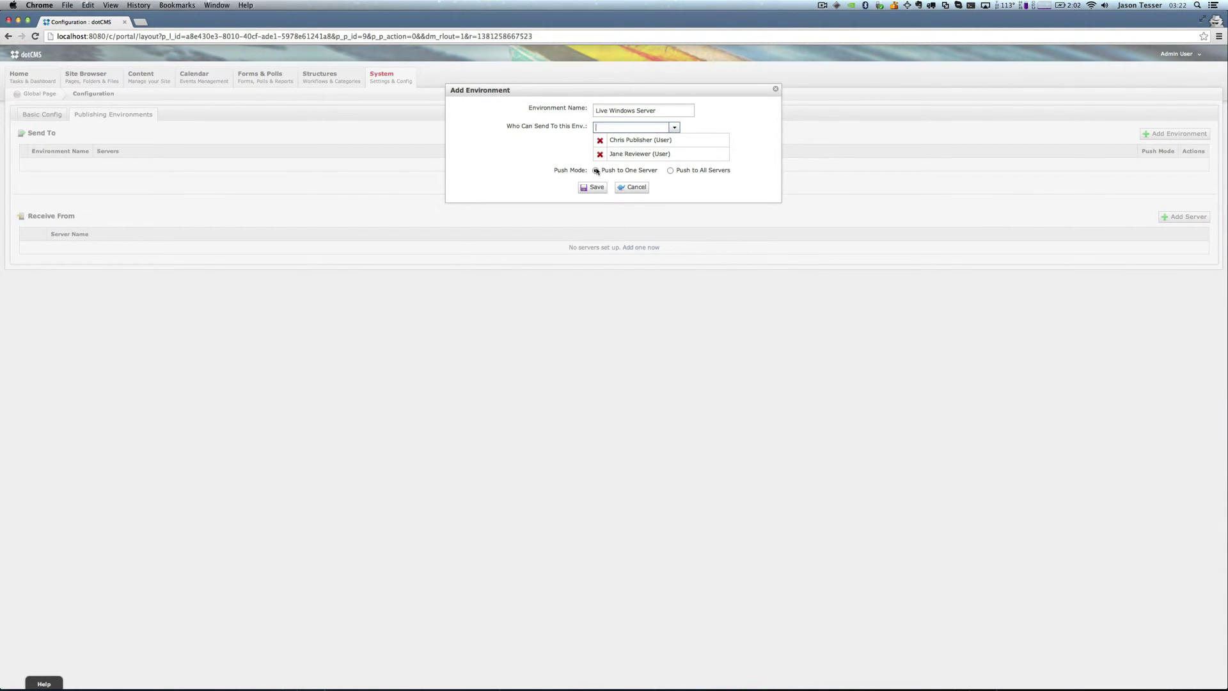
{"action": "left_click", "coordinate": [600, 141]}
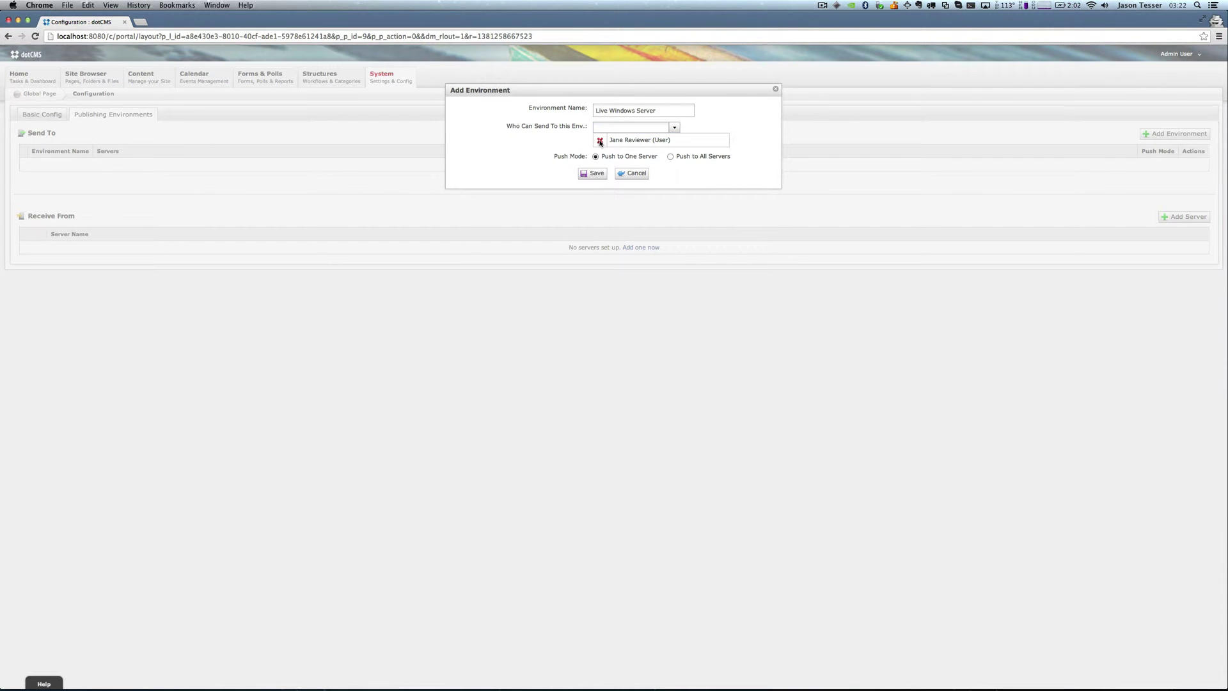
{"action": "left_click", "coordinate": [599, 141]}
{"action": "left_click_drag", "start_coordinate": [554, 149], "coordinate": [731, 142]}
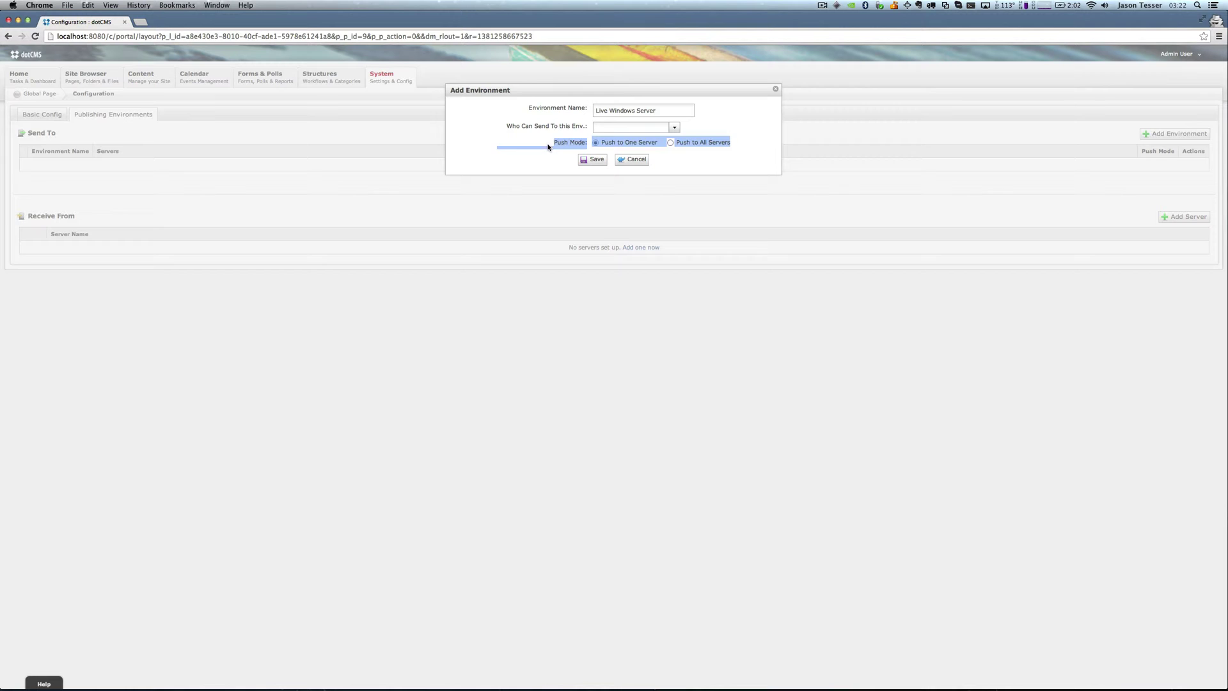
Set push mode to Push to All Servers and save the Live Windows Server environment.
{"action": "left_click", "coordinate": [522, 137]}
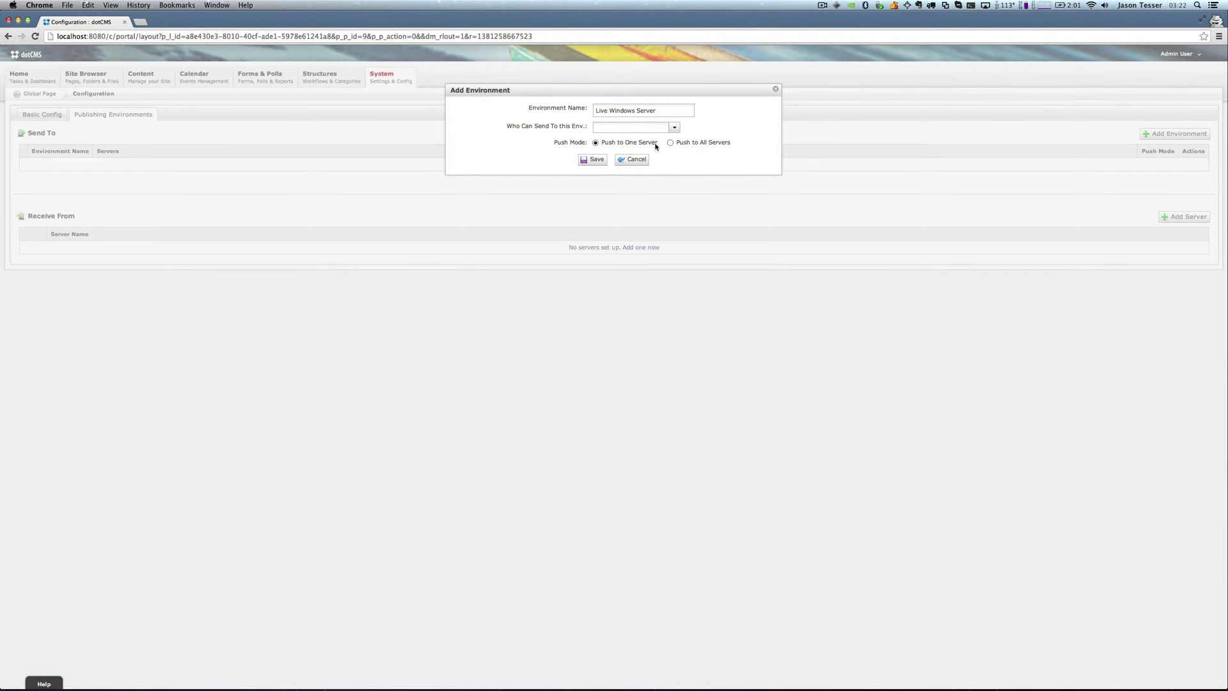
{"action": "left_click", "coordinate": [688, 143]}
{"action": "left_click", "coordinate": [596, 142]}
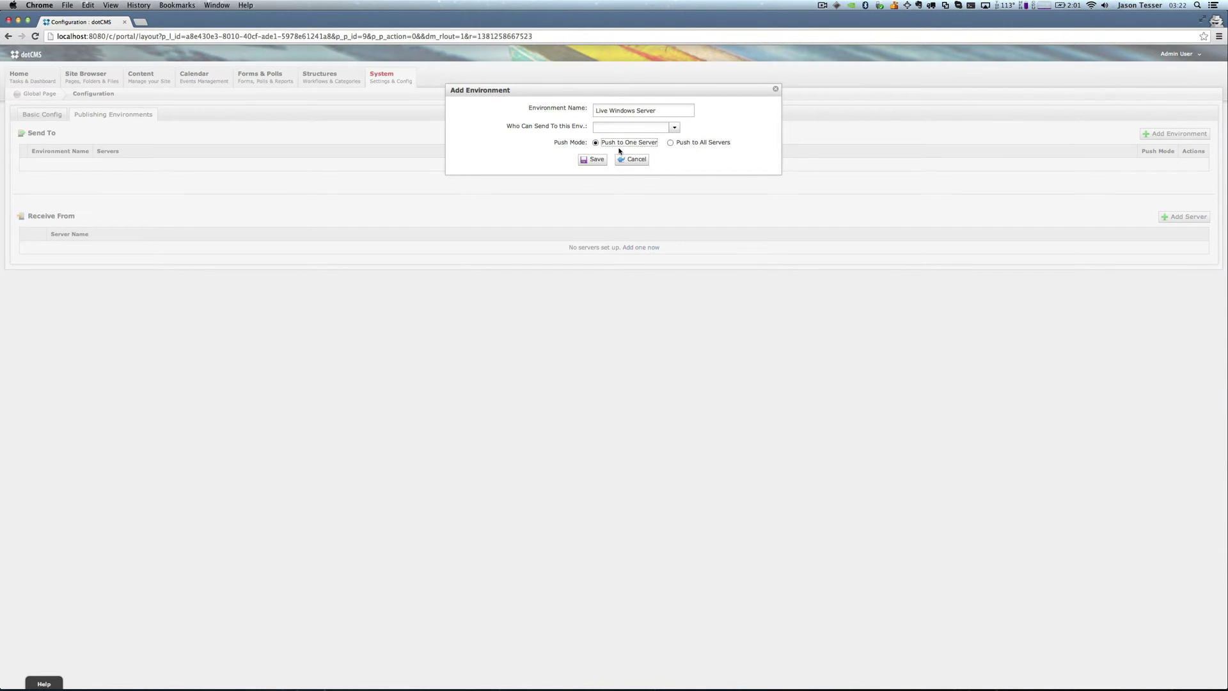
{"action": "left_click", "coordinate": [692, 144]}
{"action": "left_click", "coordinate": [643, 143]}
{"action": "left_click", "coordinate": [688, 143]}
{"action": "left_click", "coordinate": [641, 144]}
{"action": "left_click", "coordinate": [683, 144]}
{"action": "left_click", "coordinate": [598, 160]}
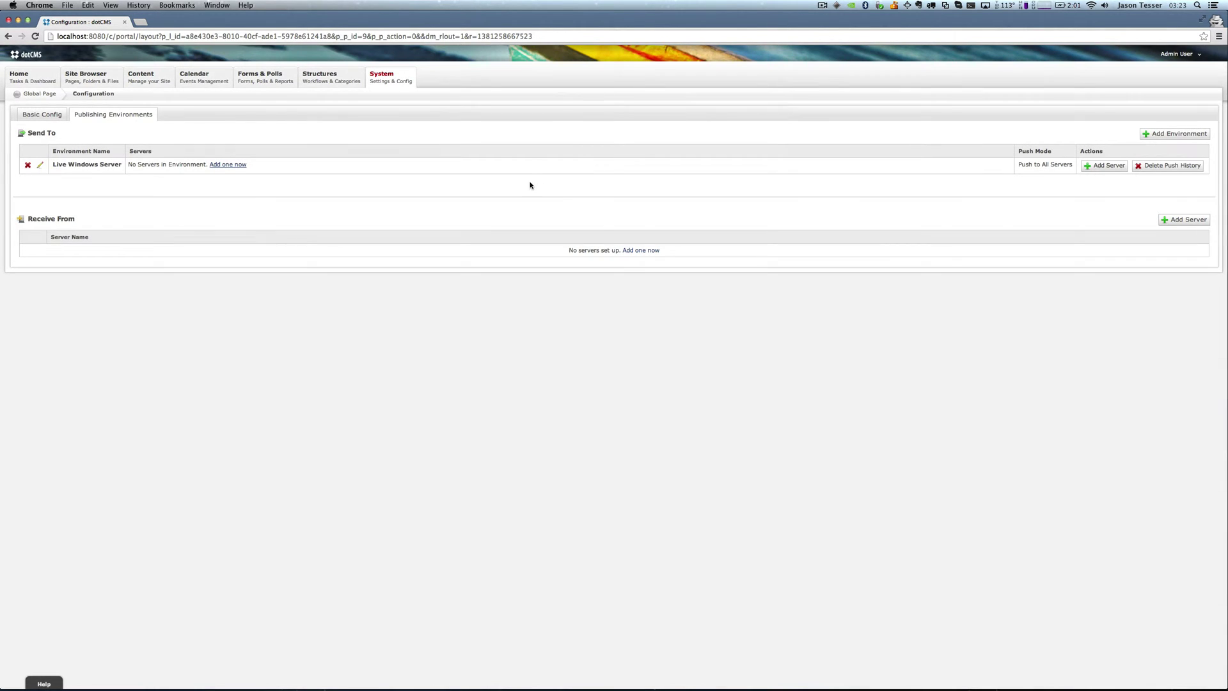
Add a server named 'Windows VM' with address 10.0.1.58 and port 80.
{"action": "left_click", "coordinate": [1094, 167]}
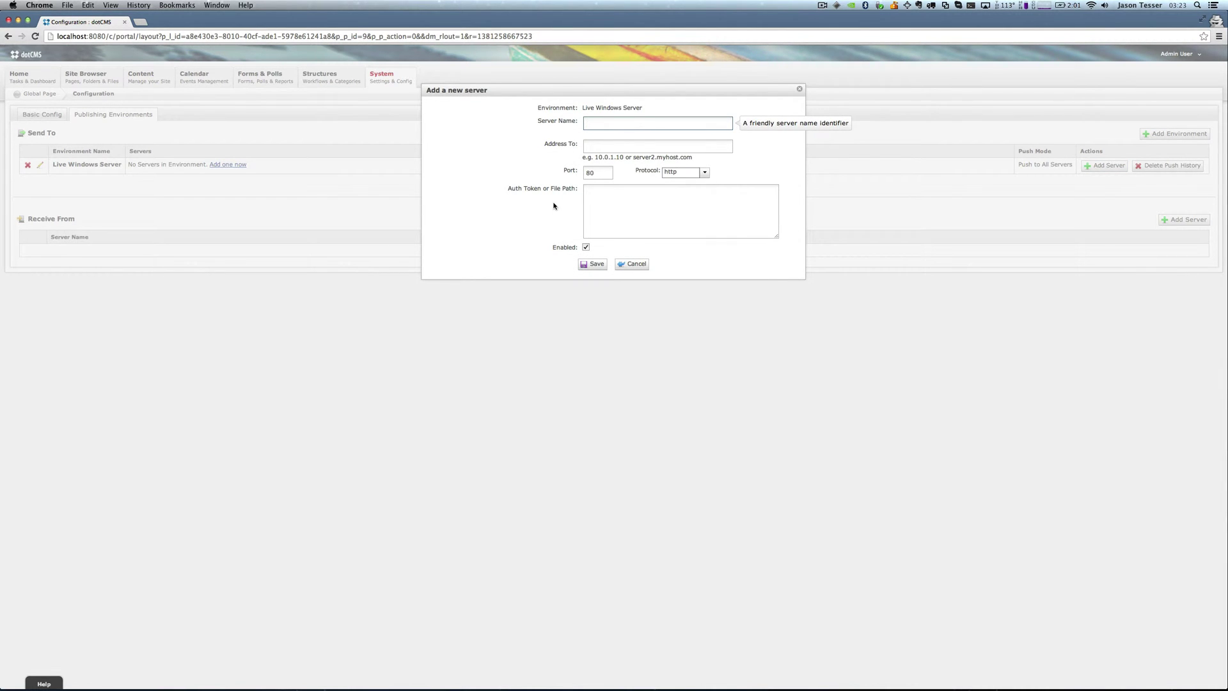
{"action": "type", "text": "Wind"}
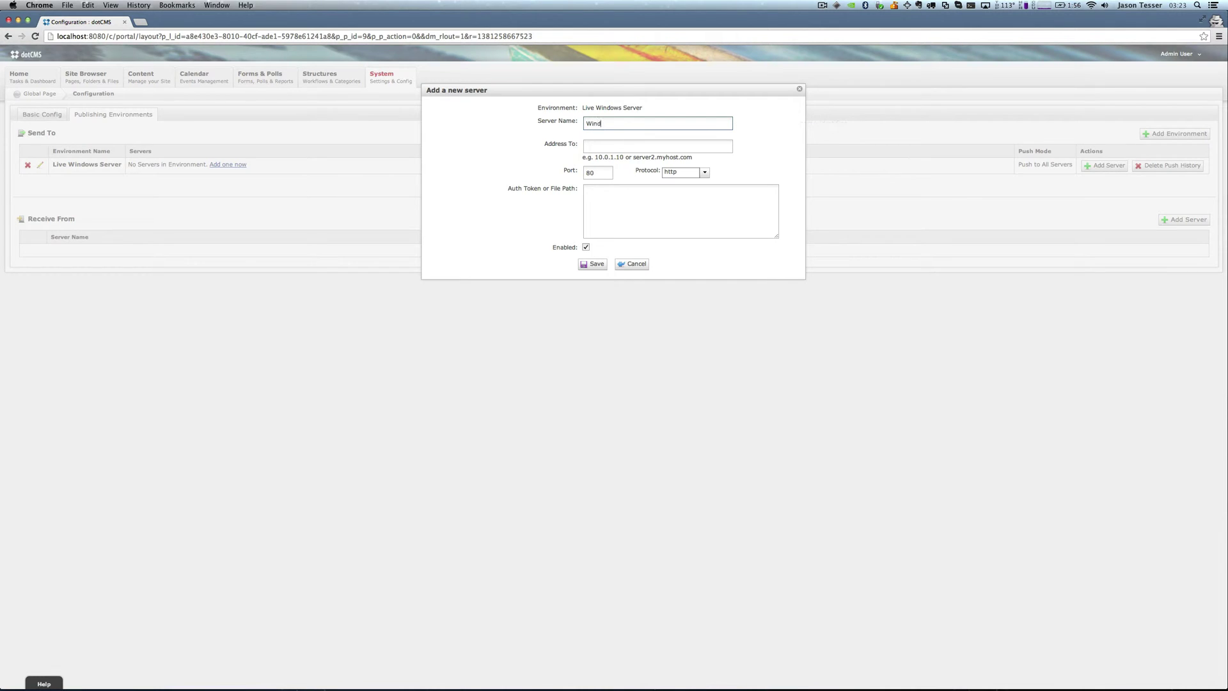
{"action": "type", "text": "own VM"}
{"action": "key", "text": "BackSpace"}
{"action": "type", "text": "s"}
{"action": "key", "text": "Tab"}
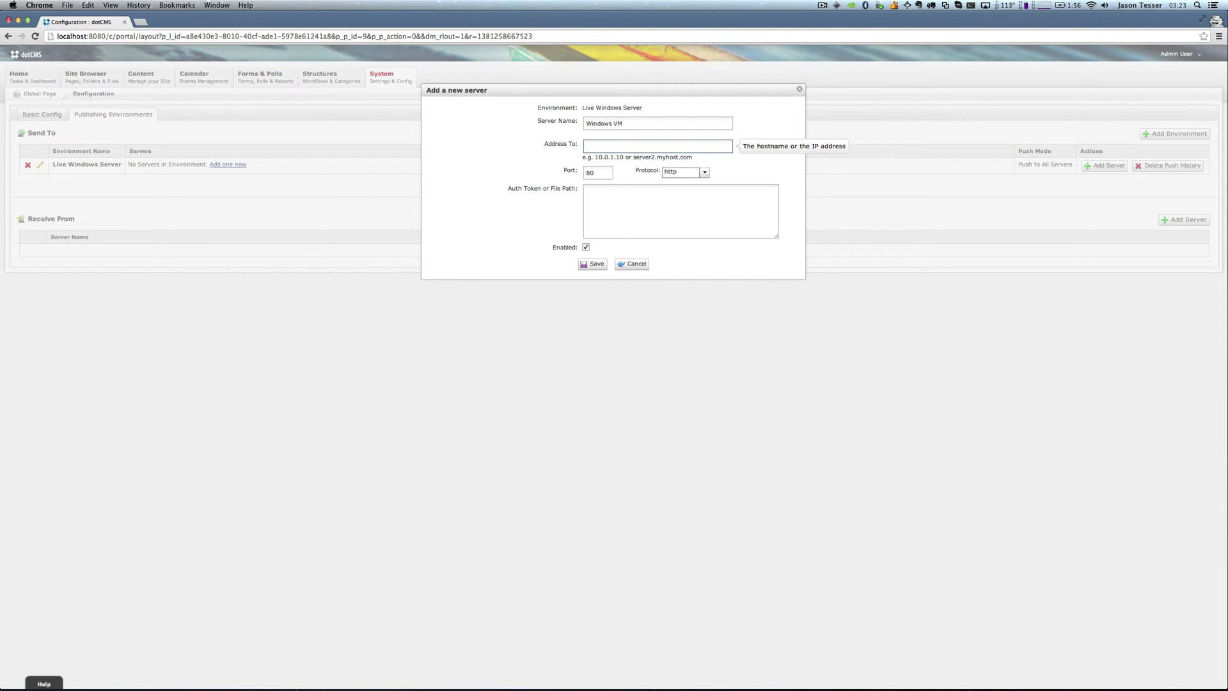
{"action": "type", "text": "10.1.0."}
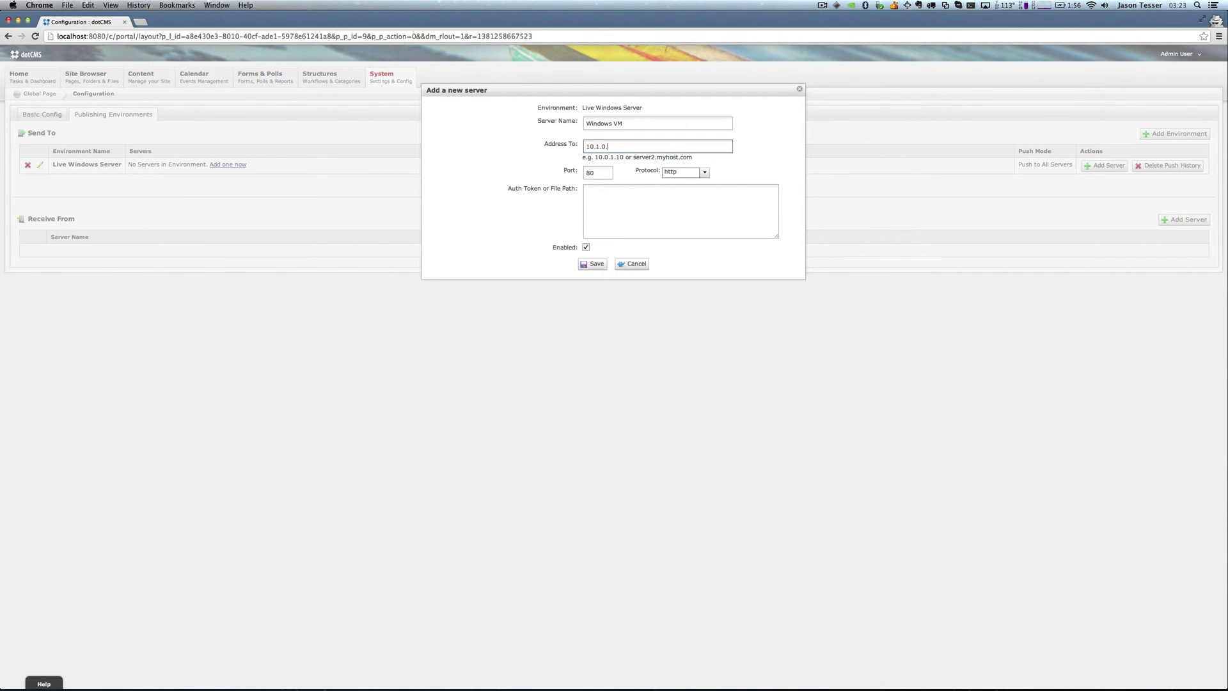
{"action": "type", "text": "58"}
{"action": "key", "text": "ctrl+Right"}
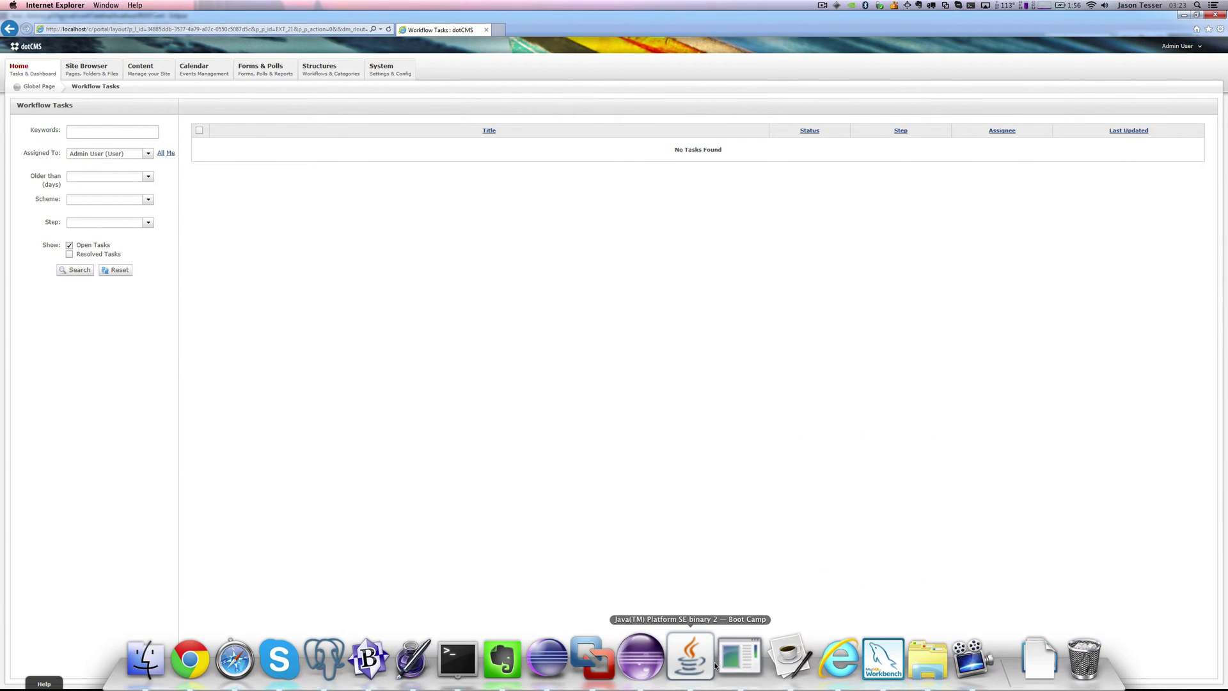
{"action": "left_click", "coordinate": [692, 669]}
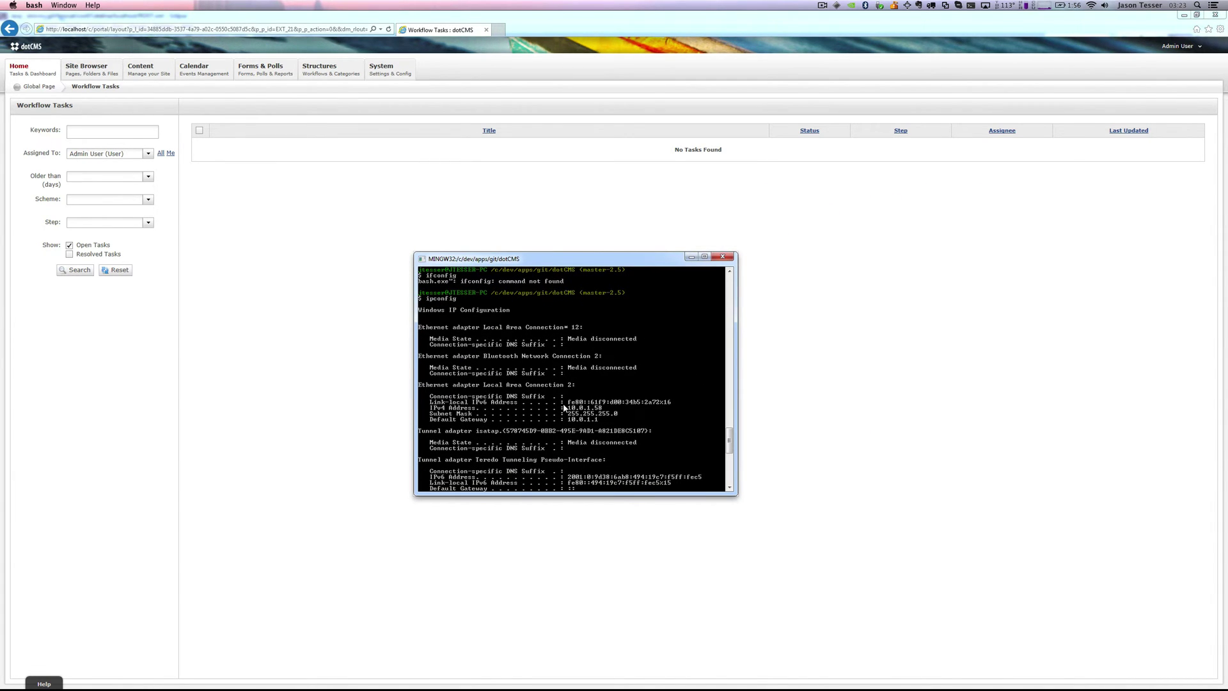
{"action": "key", "text": "ctrl+Left"}
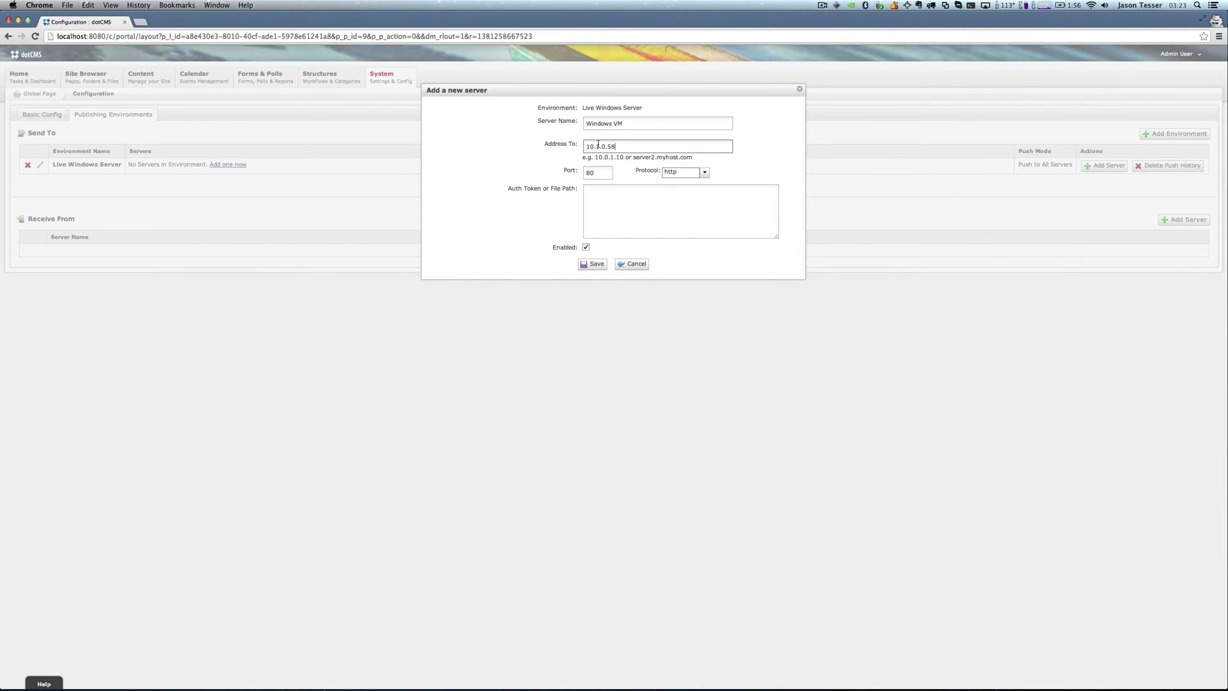
{"action": "left_click", "coordinate": [598, 146]}
{"action": "key", "text": "BackSpace"}
{"action": "type", "text": "0"}
{"action": "key", "text": "Tab"}
Fill in the shared auth token and save the Windows VM server.
{"action": "left_click", "coordinate": [597, 204]}
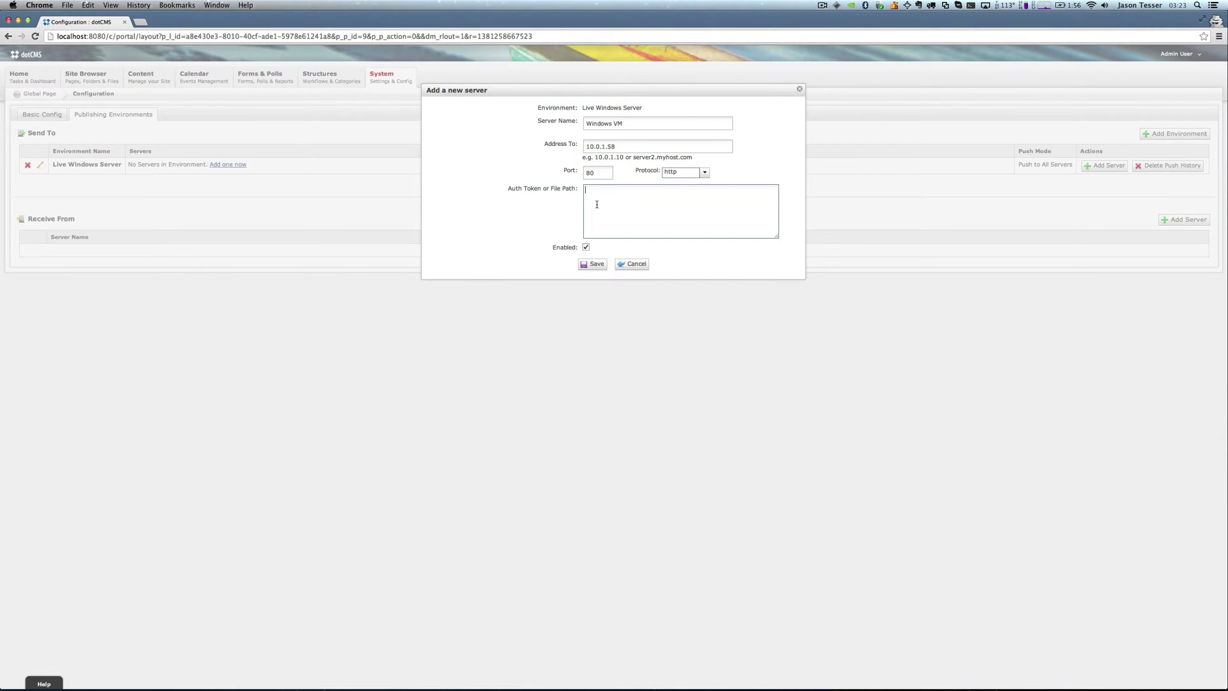
{"action": "type", "text": "1111"}
{"action": "left_click_drag", "start_coordinate": [551, 189], "coordinate": [578, 189]}
{"action": "left_click", "coordinate": [510, 188]}
{"action": "double_click", "coordinate": [510, 187]}
{"action": "left_click", "coordinate": [629, 196]}
{"action": "left_click", "coordinate": [593, 264]}
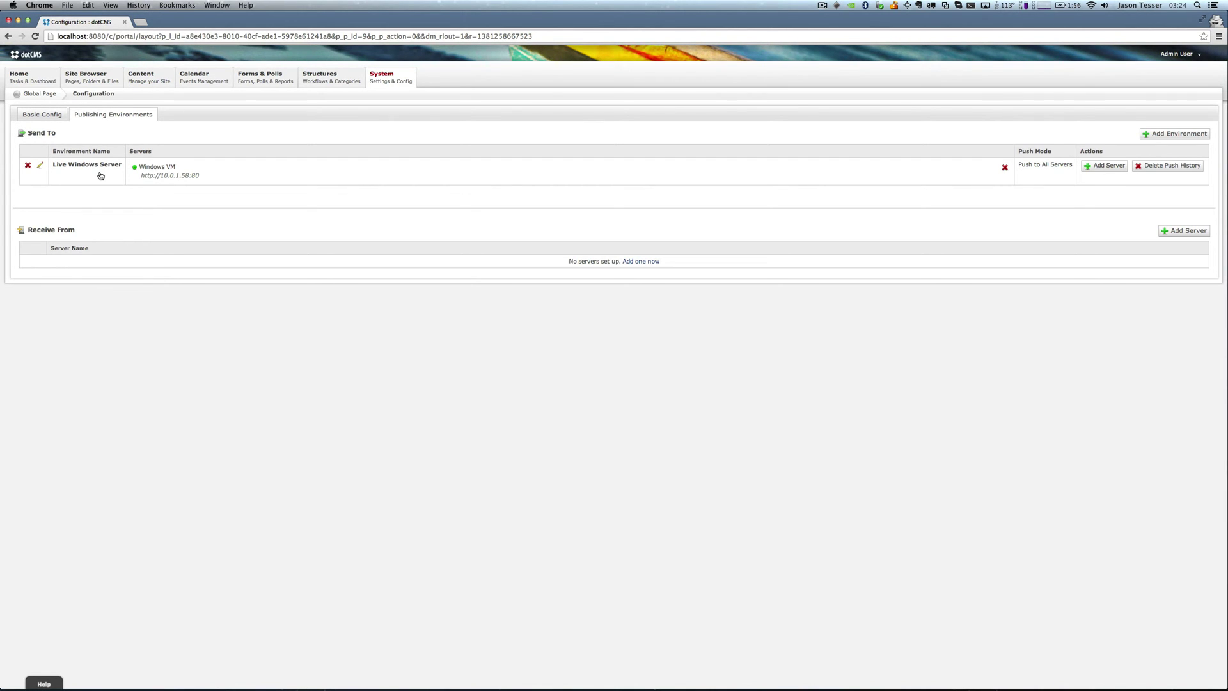
On the Windows VM, open Publishing Environments and start adding a Receive From server.
{"action": "key", "text": "super+Tab"}
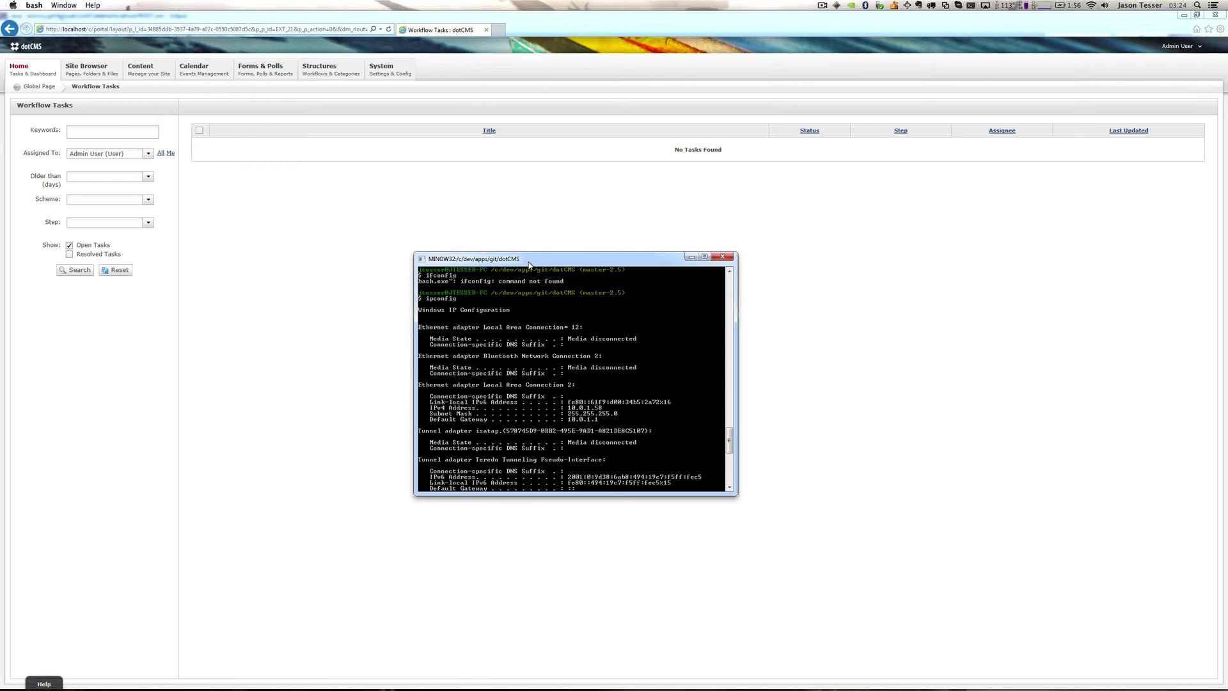
{"action": "key", "text": "super+m"}
{"action": "left_click", "coordinate": [407, 96]}
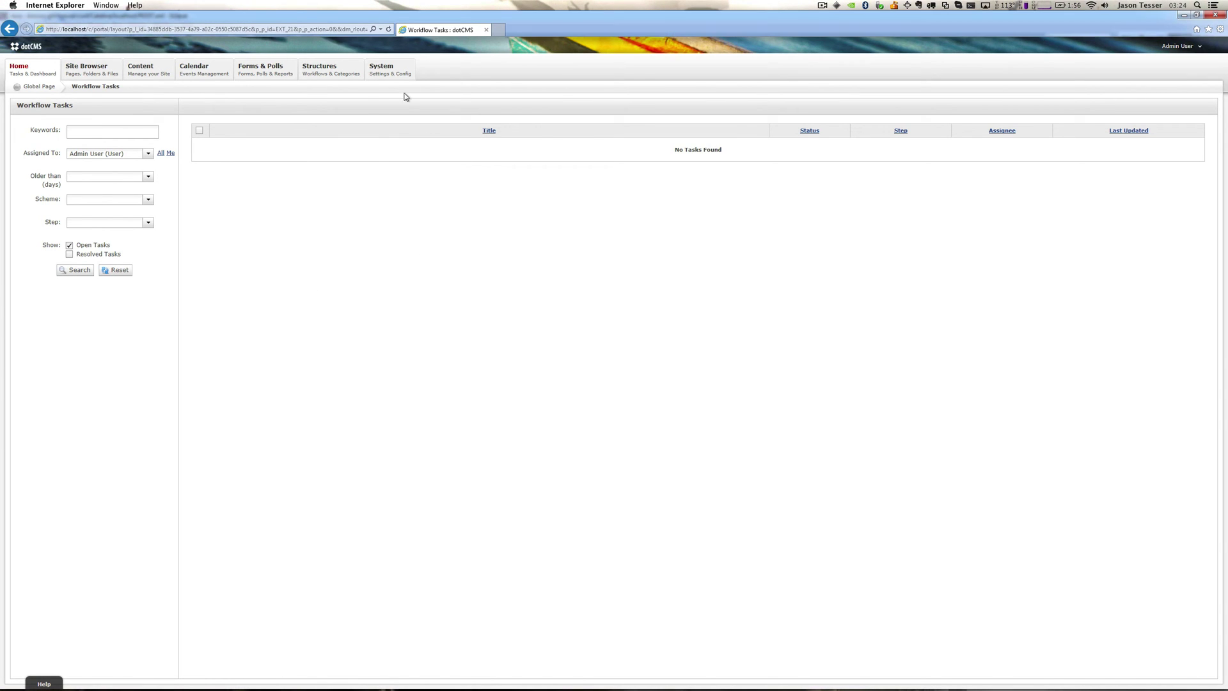
{"action": "left_click", "coordinate": [401, 133]}
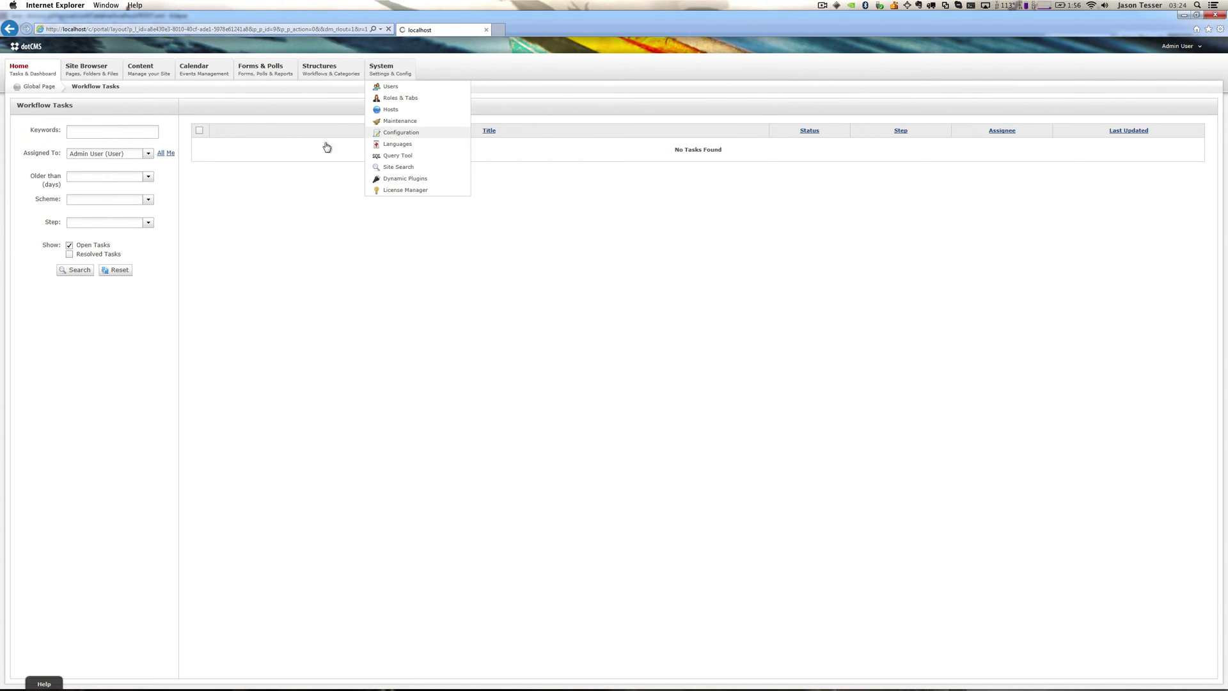
{"action": "left_click", "coordinate": [128, 109]}
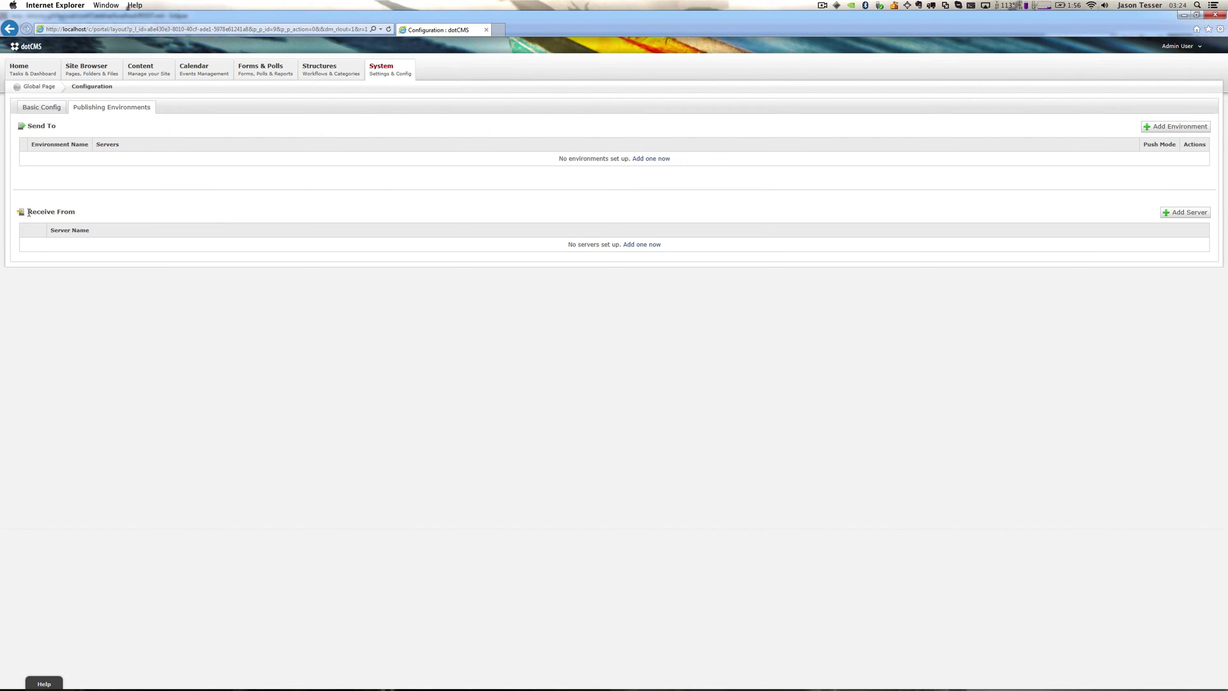
{"action": "left_click_drag", "start_coordinate": [26, 212], "coordinate": [104, 208]}
{"action": "left_click", "coordinate": [106, 211]}
{"action": "left_click", "coordinate": [1186, 212]}
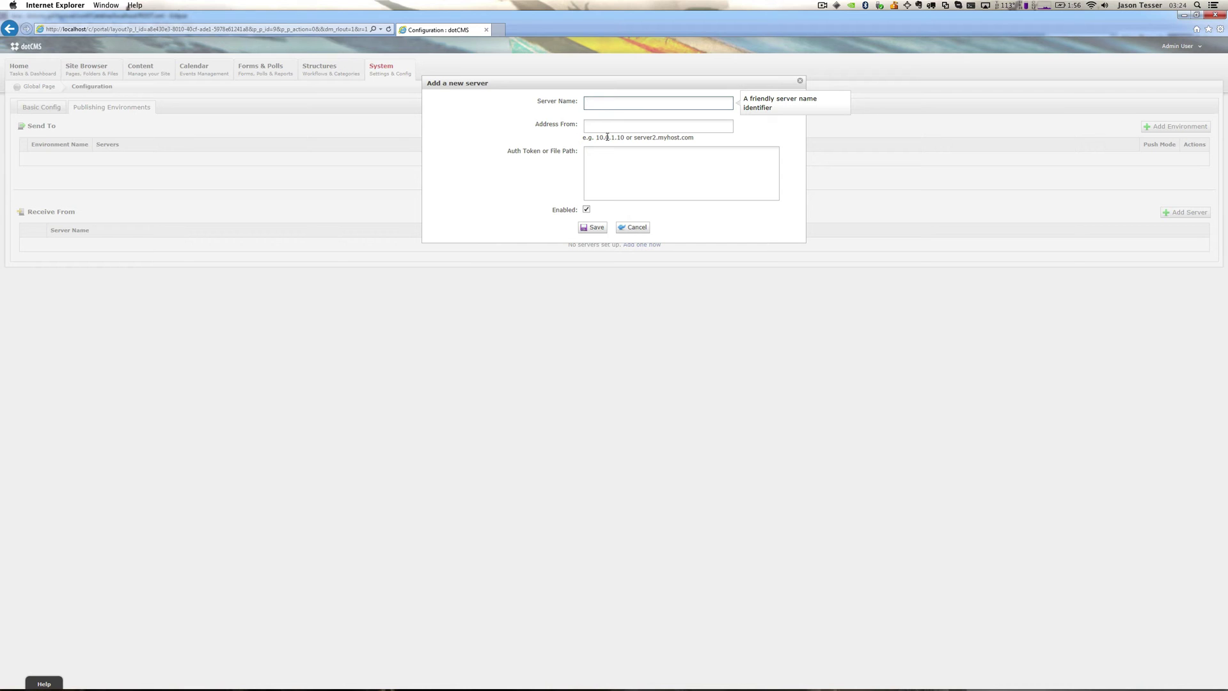
Save 'Mac Server' at 10.0.1.79, found via terminal, with the shared auth token.
{"action": "type", "text": "Mac S"}
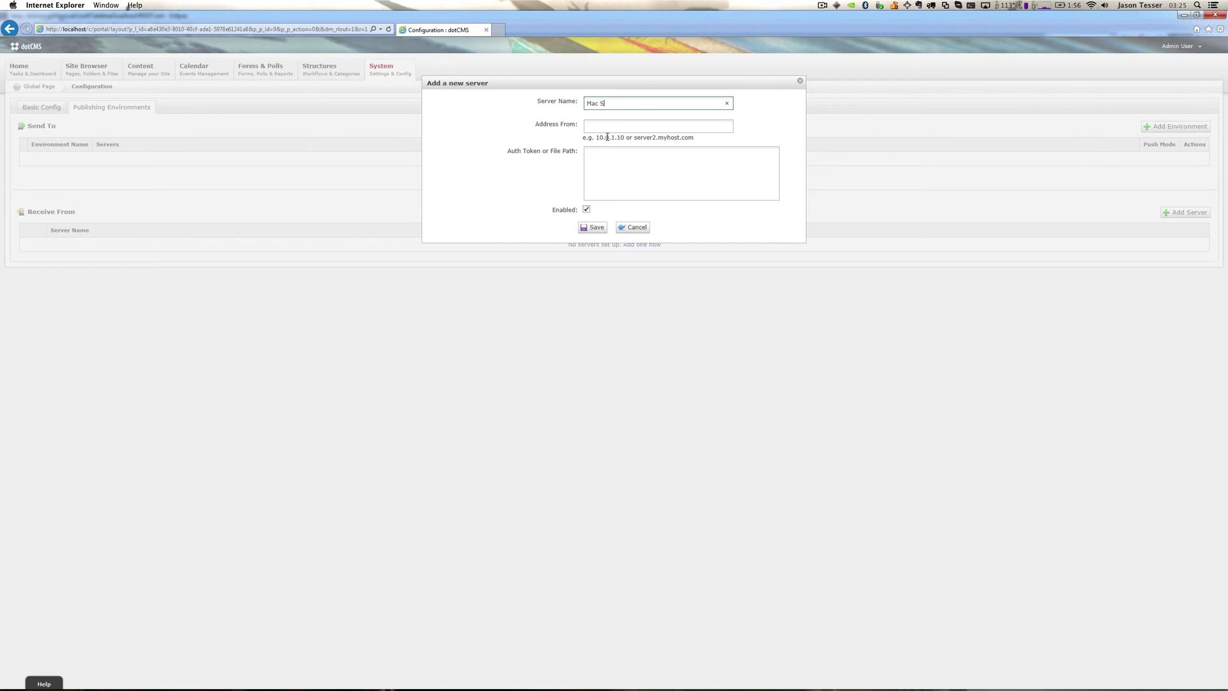
{"action": "type", "text": "erver"}
{"action": "key", "text": "Tab"}
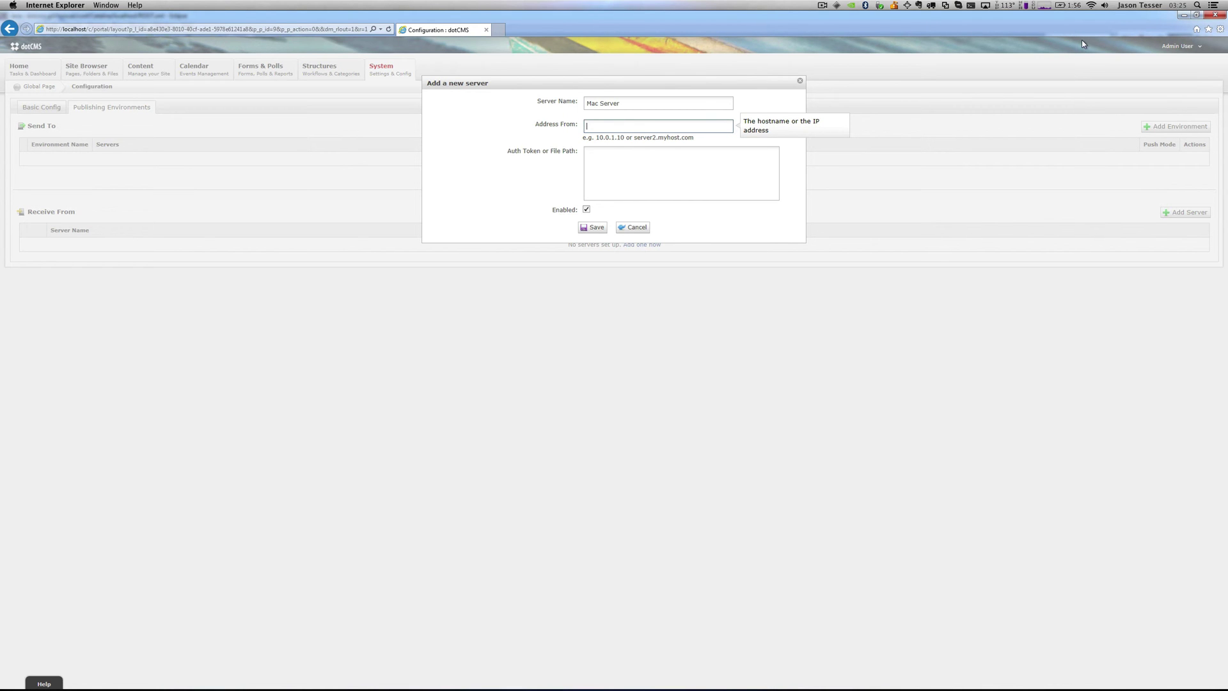
{"action": "key", "text": "ctrl+grave"}
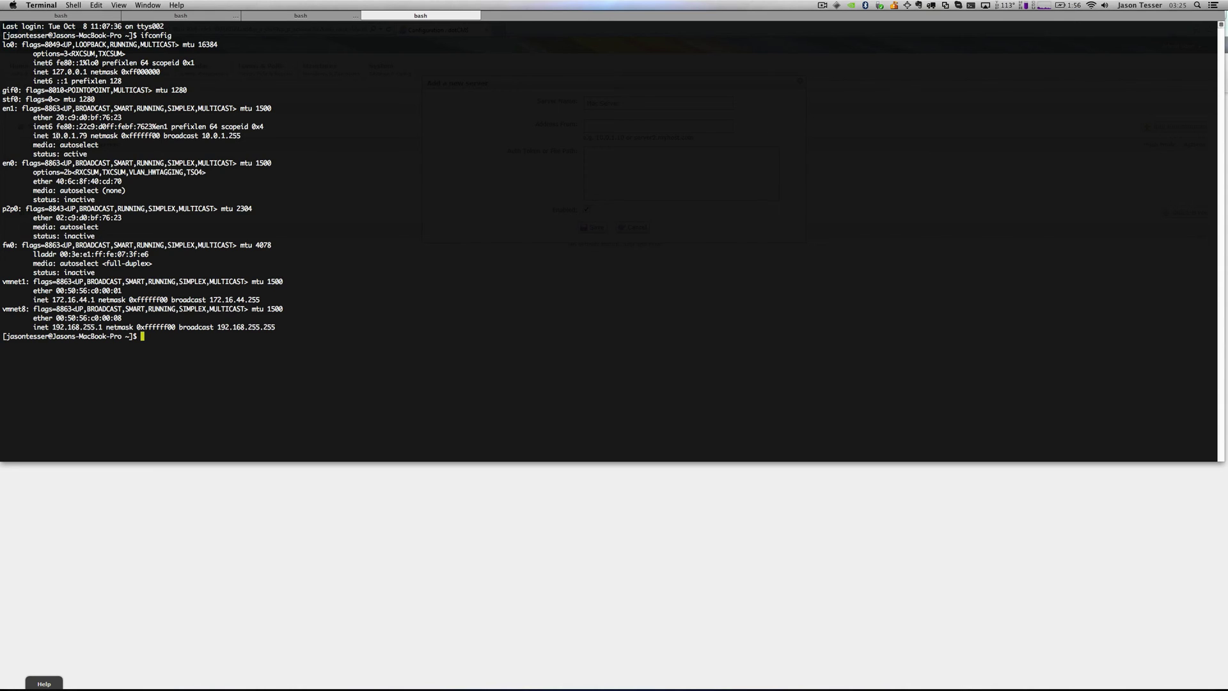
{"action": "key", "text": "super+Tab"}
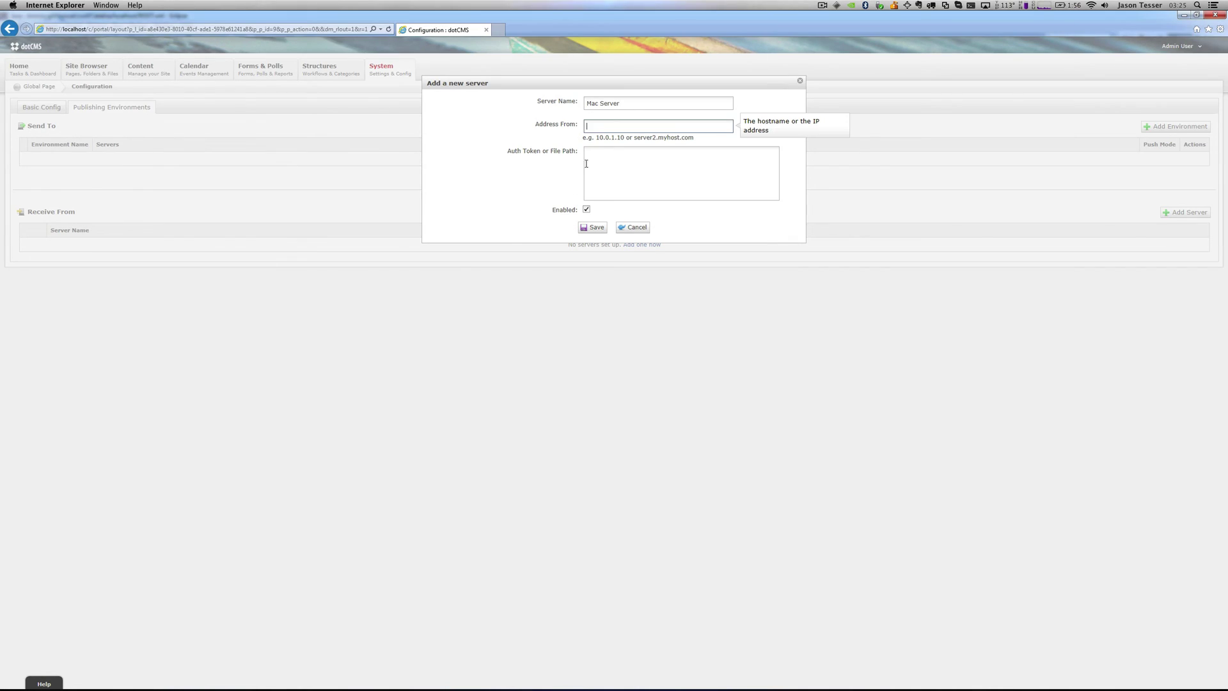
{"action": "type", "text": "10.0.1.79"}
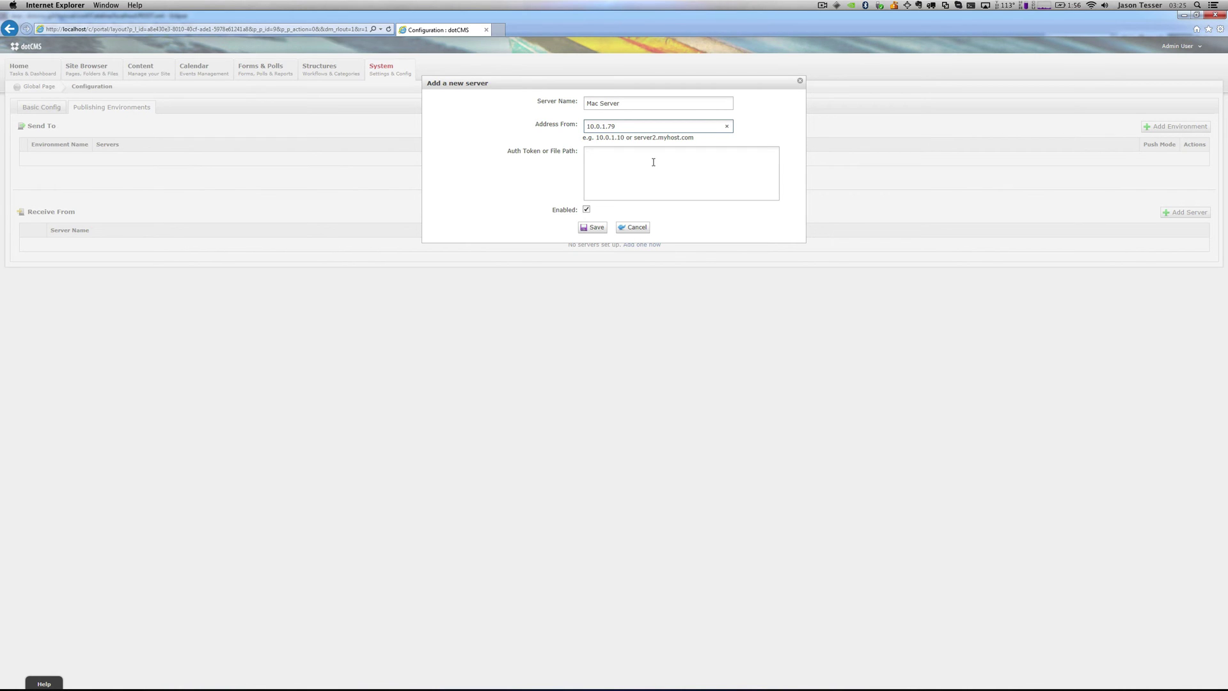
{"action": "left_click", "coordinate": [654, 162]}
{"action": "type", "text": "1111"}
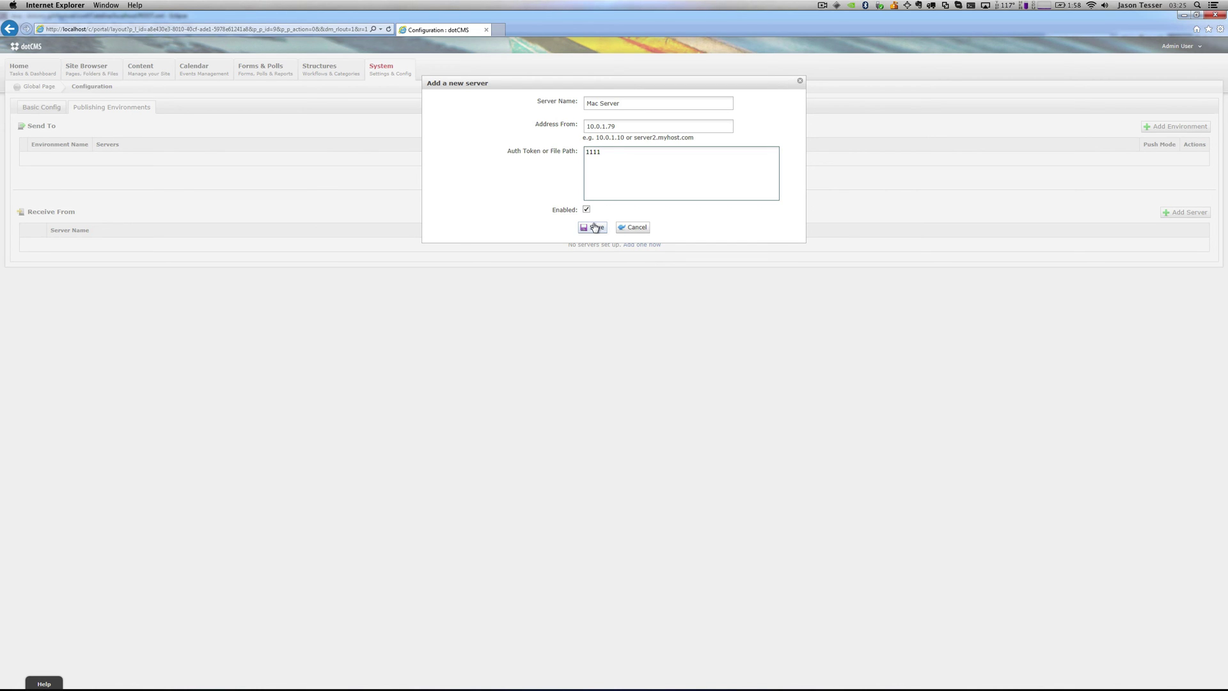
{"action": "left_click_drag", "start_coordinate": [634, 127], "coordinate": [550, 135]}
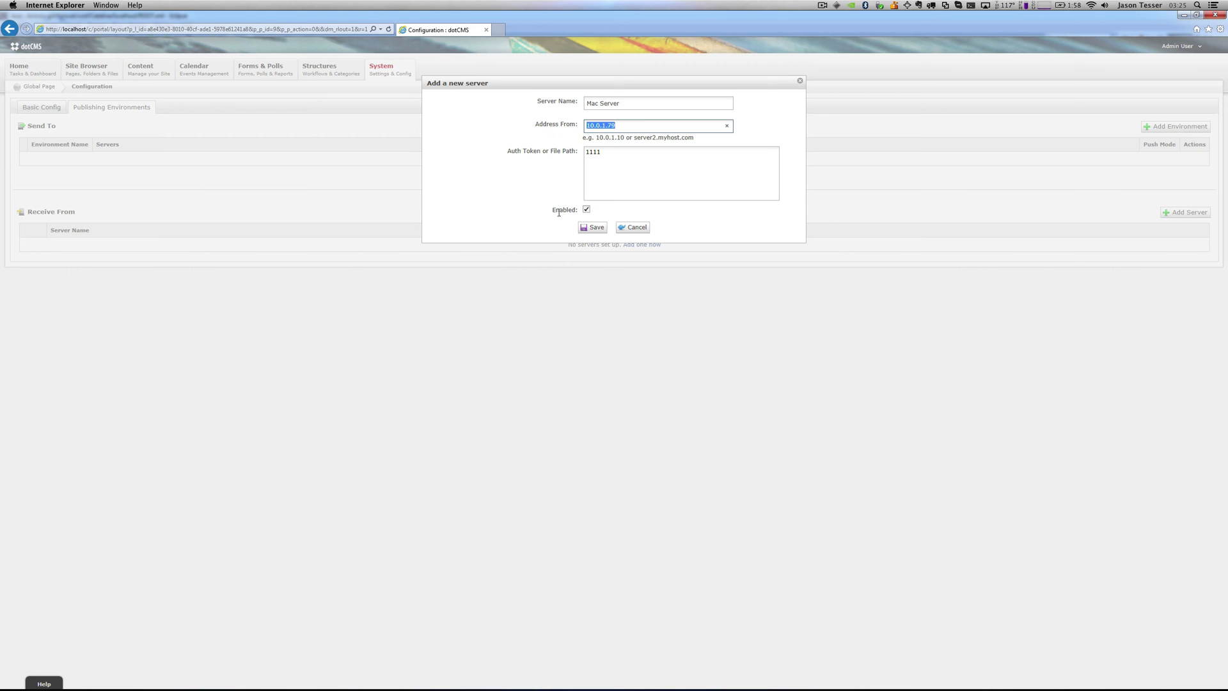
{"action": "left_click_drag", "start_coordinate": [613, 158], "coordinate": [566, 146]}
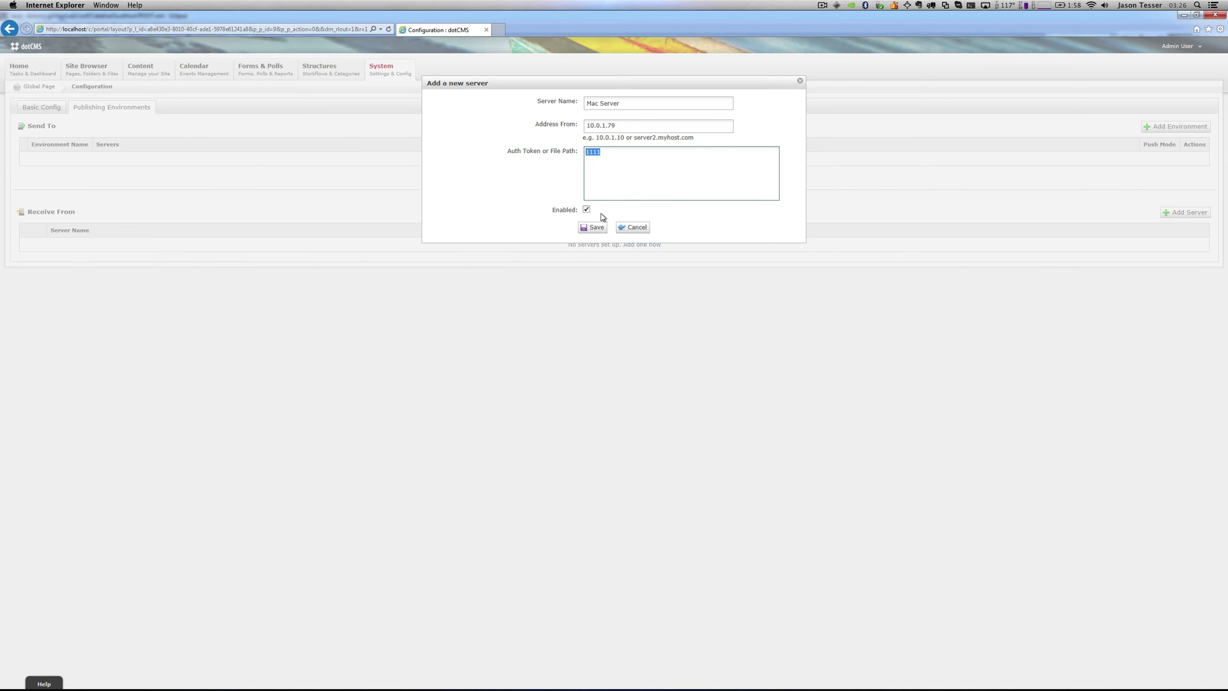
{"action": "left_click", "coordinate": [581, 228]}
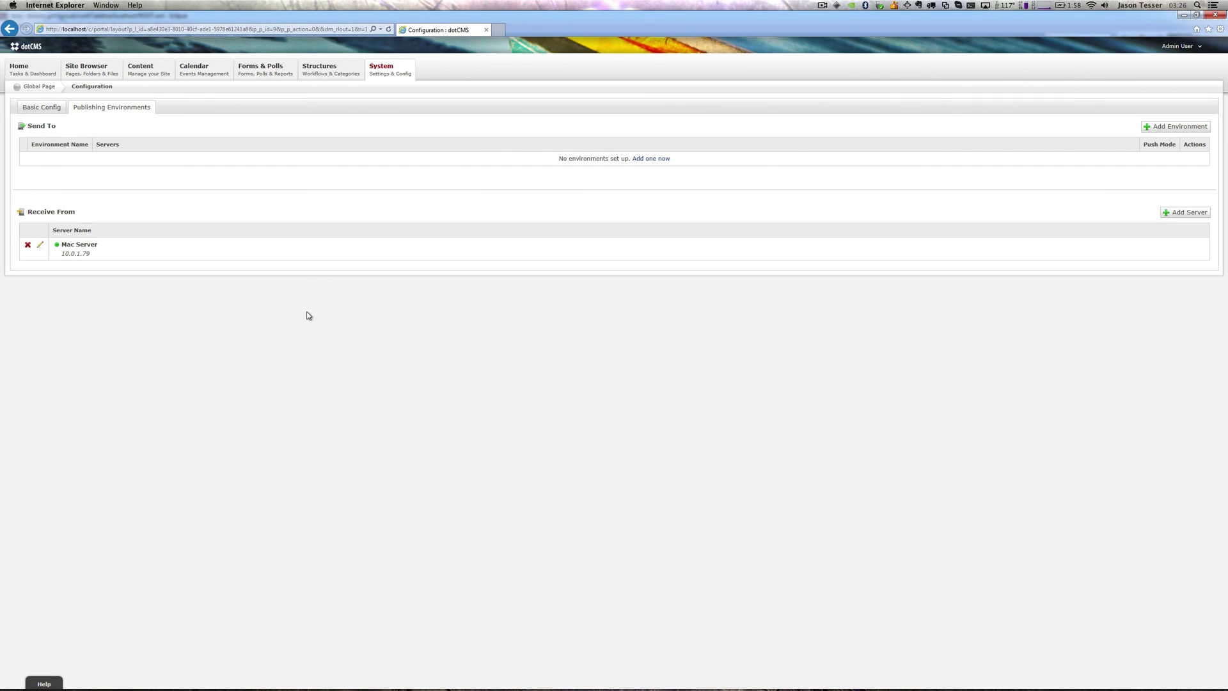
{"action": "key", "text": "ctrl+Left"}
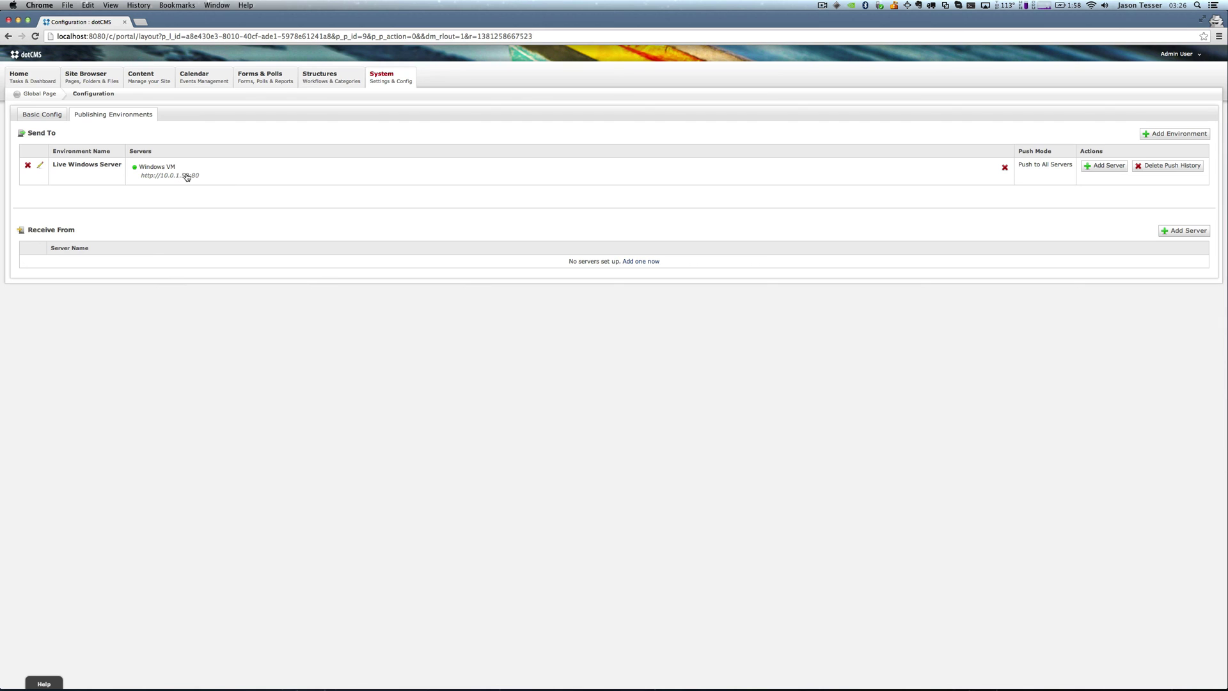
{"action": "key", "text": "super+Tab"}
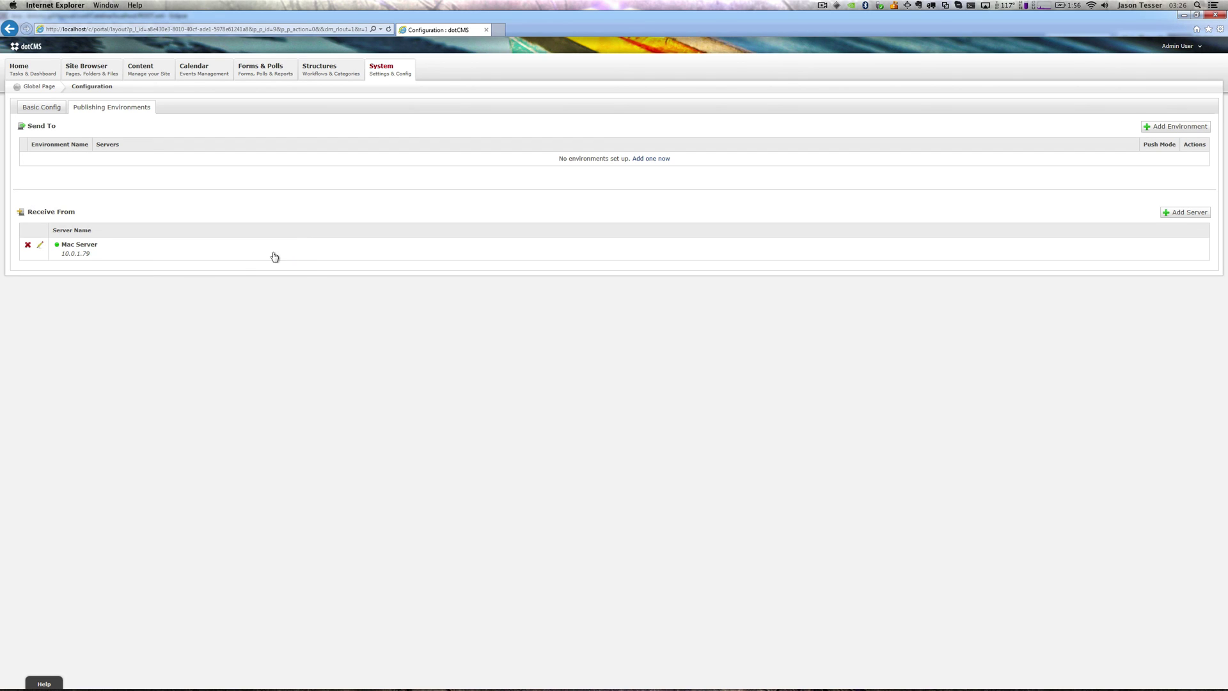
{"action": "mouse_move", "coordinate": [90, 76]}
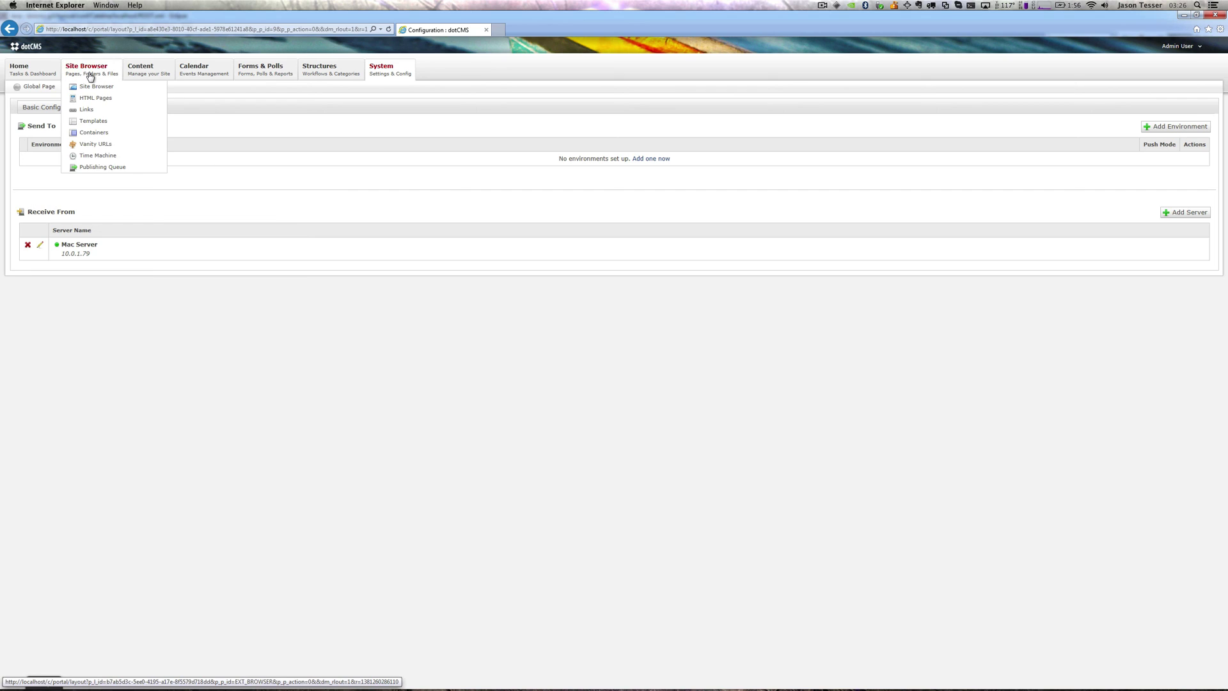